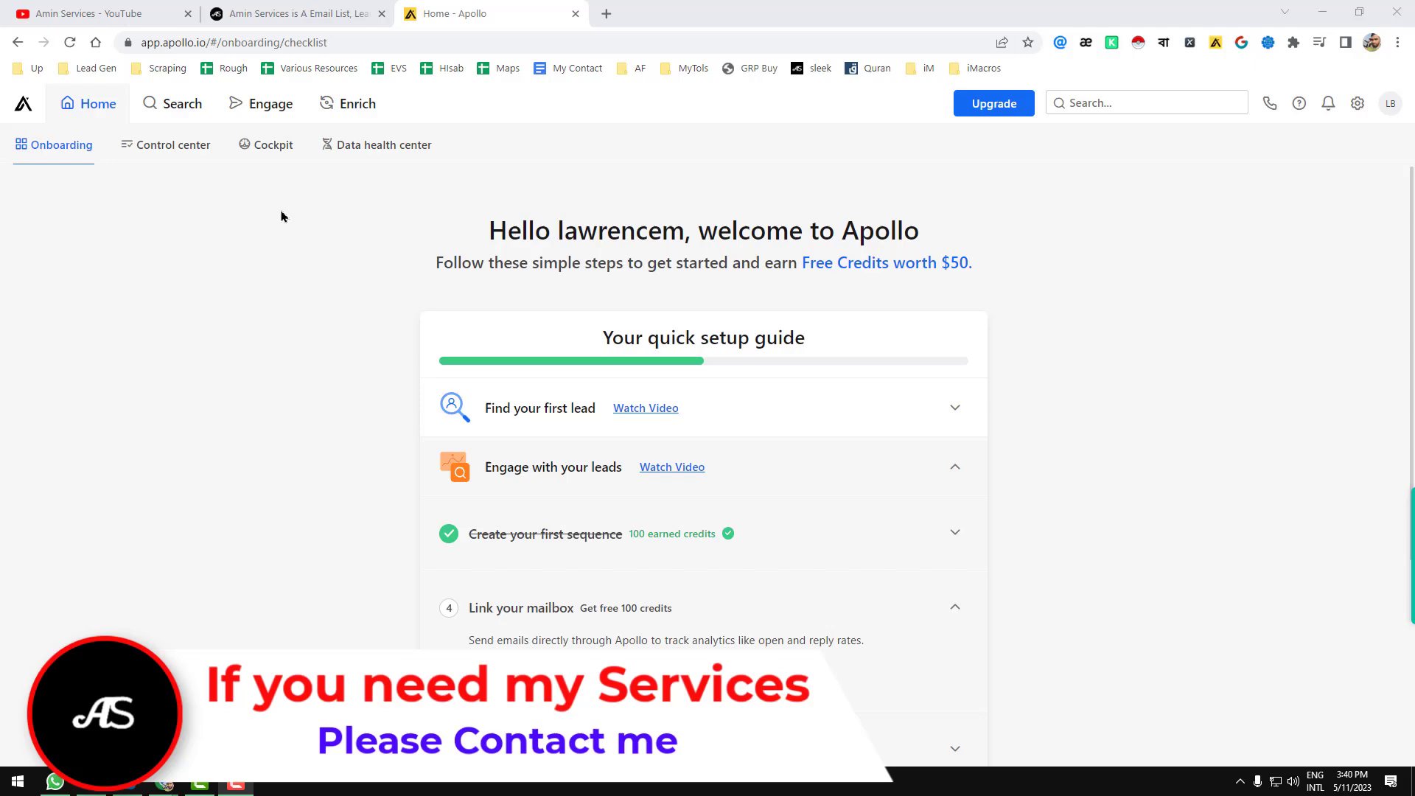
Switch to the YouTube channel's Videos page and browse through its uploads.
click(136, 20)
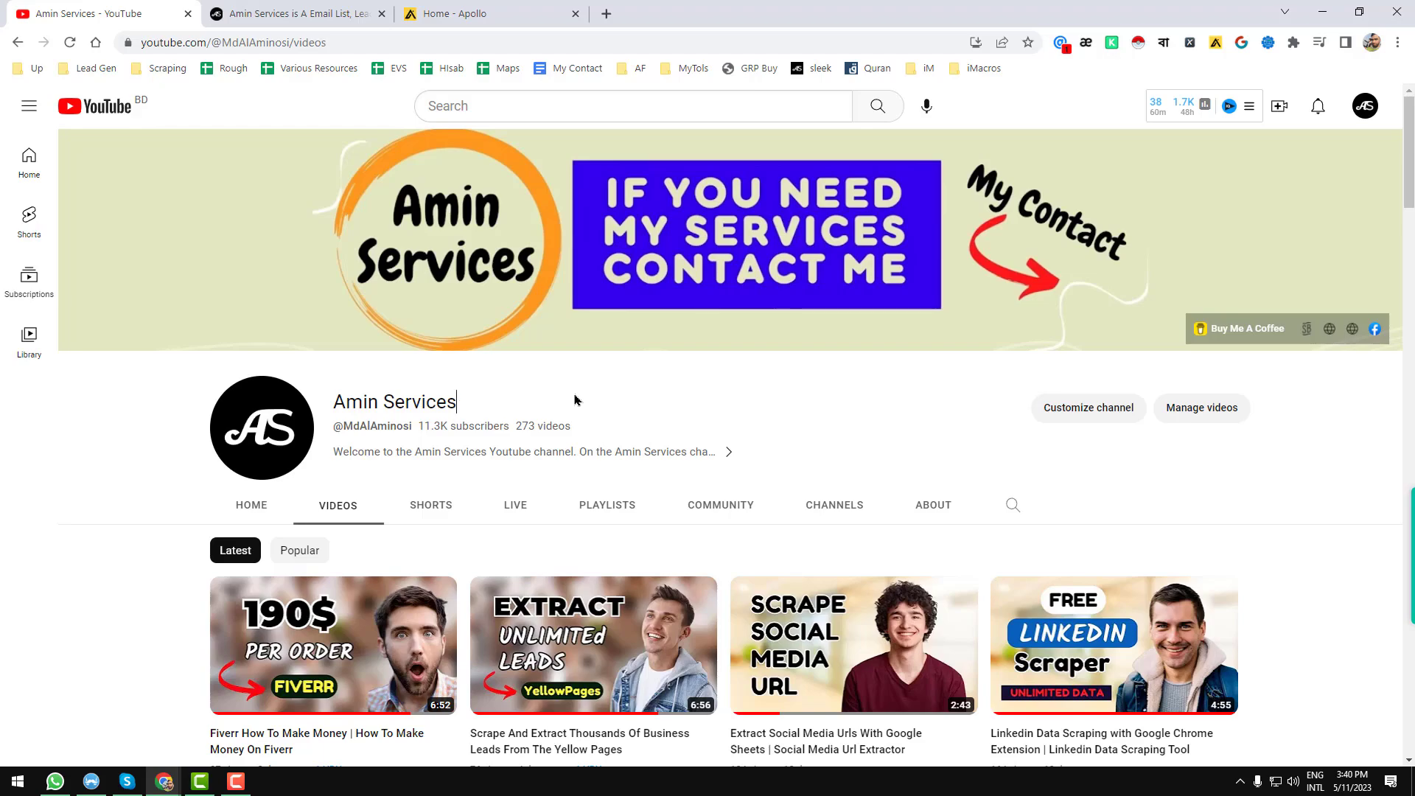
scroll(656, 478, down, 2)
scroll(655, 475, down, 2)
scroll(654, 470, down, 2)
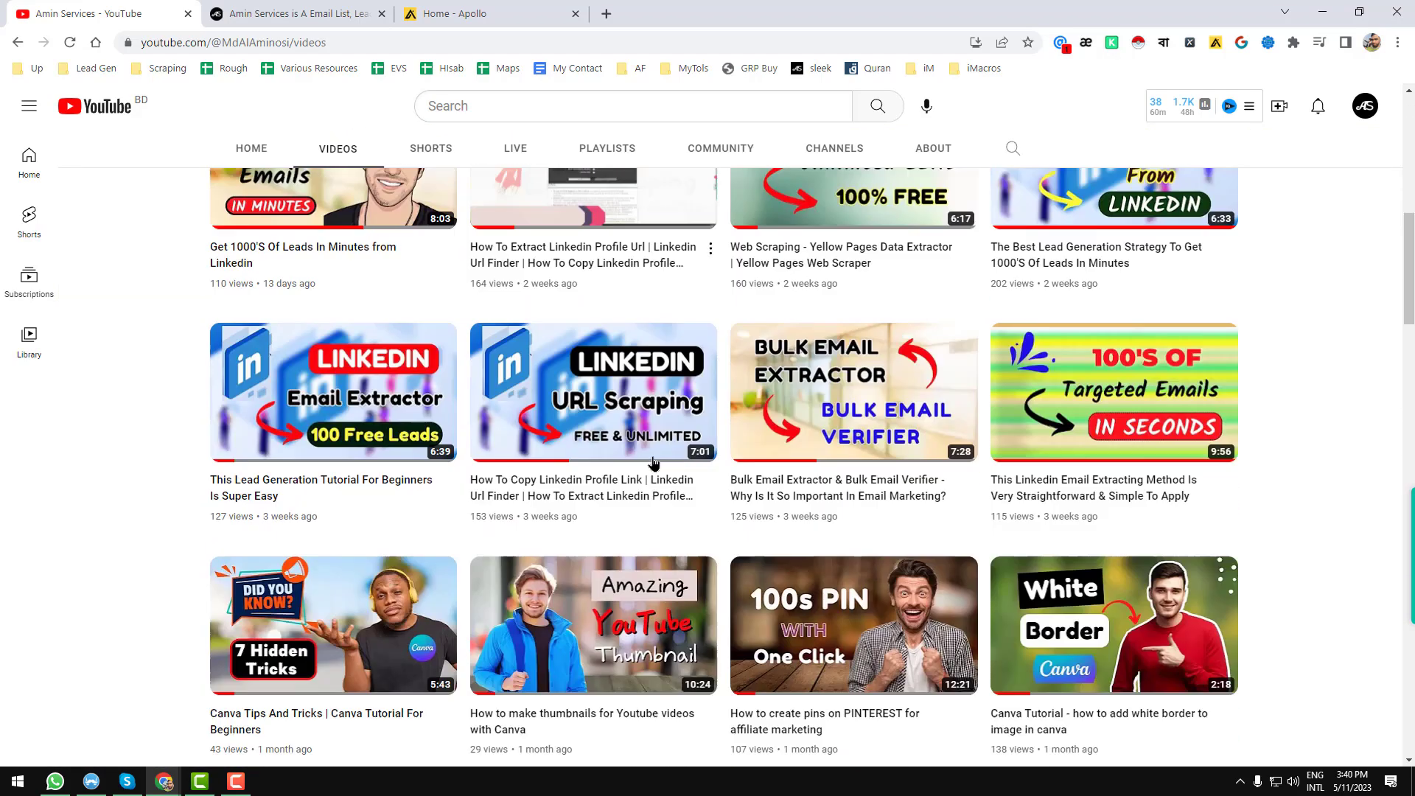
scroll(652, 464, down, 1)
scroll(653, 463, down, 2)
scroll(652, 464, down, 1)
scroll(653, 464, down, 1)
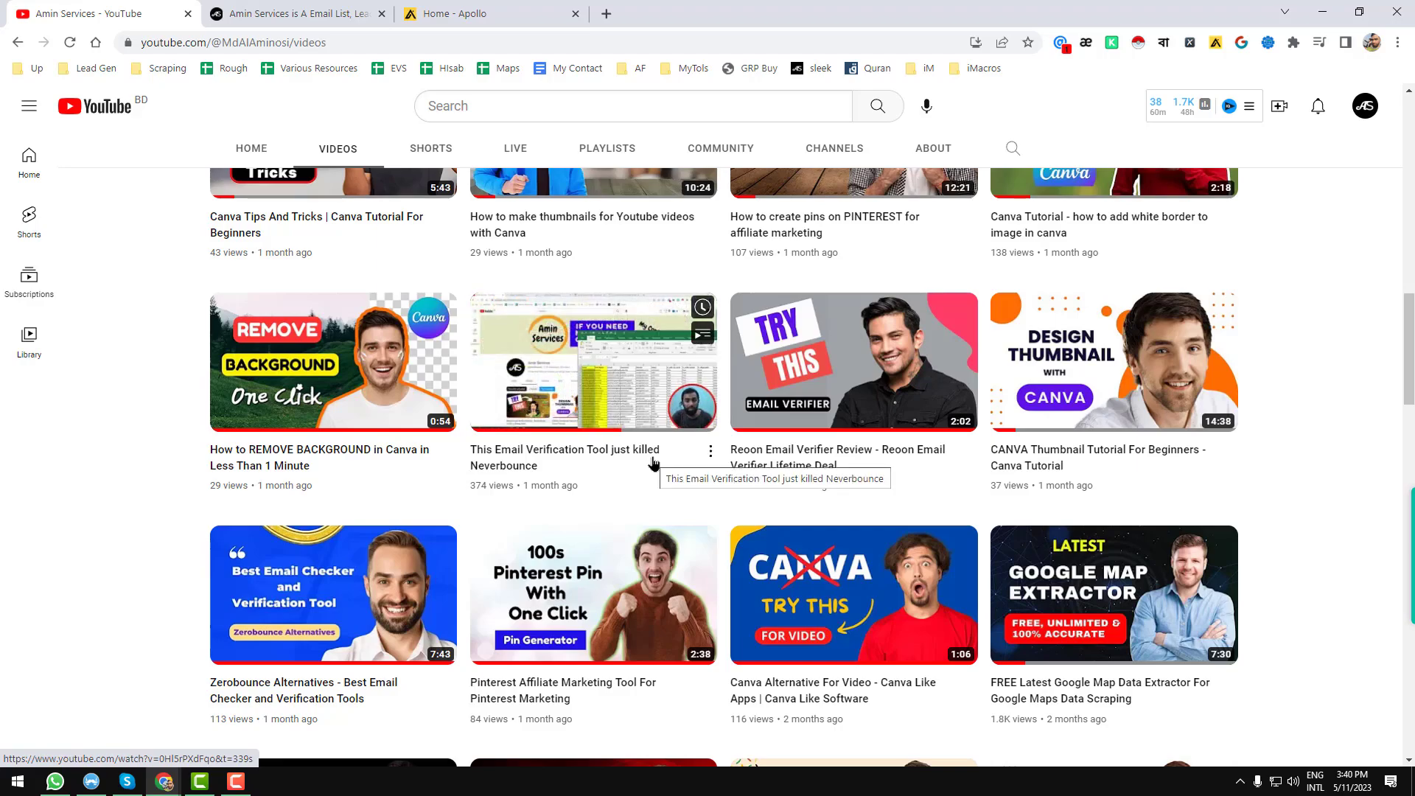
scroll(653, 463, down, 3)
scroll(653, 463, down, 1)
scroll(654, 463, down, 2)
scroll(653, 463, down, 1)
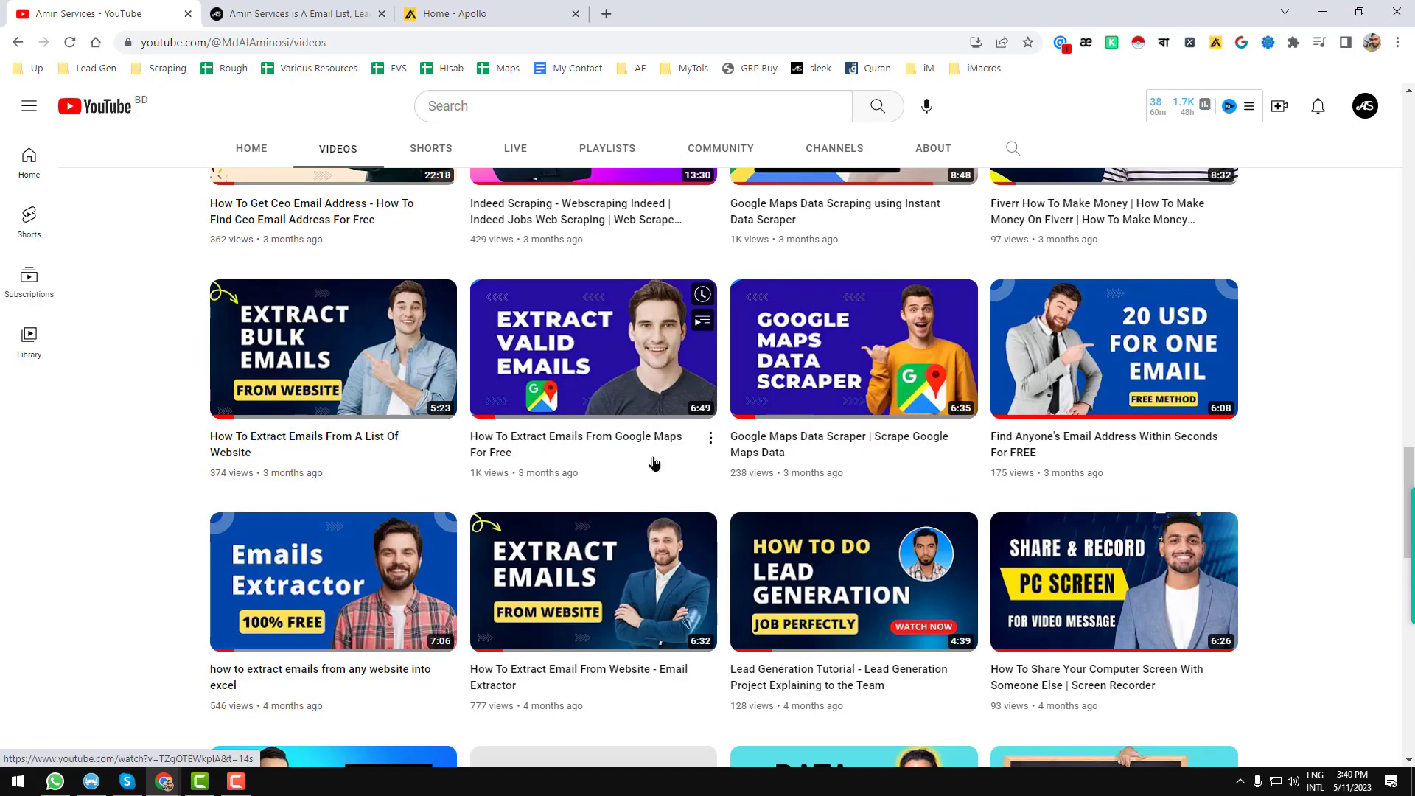
scroll(654, 464, down, 1)
scroll(653, 464, up, 3)
scroll(652, 463, up, 4)
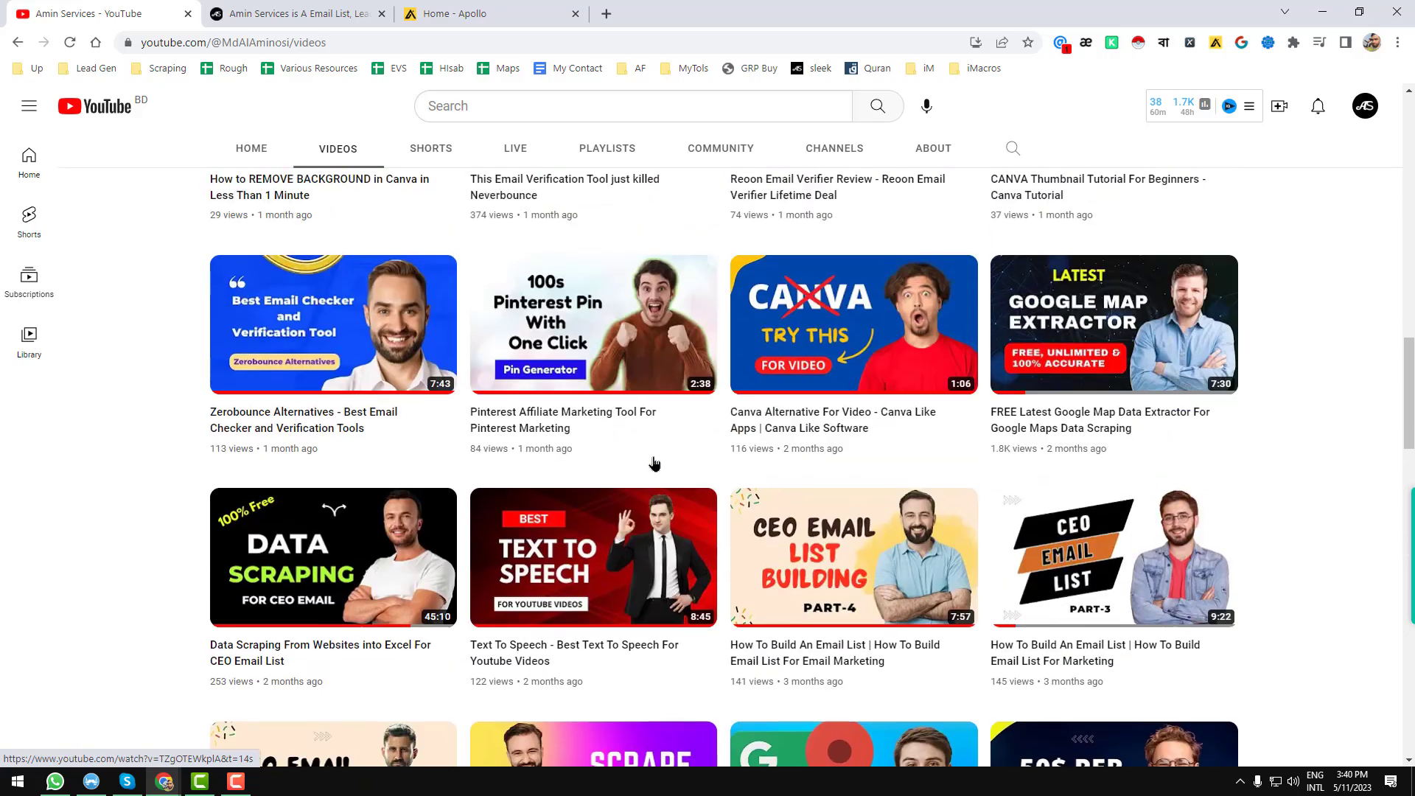
scroll(652, 464, up, 3)
scroll(652, 464, up, 4)
scroll(652, 463, up, 4)
scroll(654, 463, up, 4)
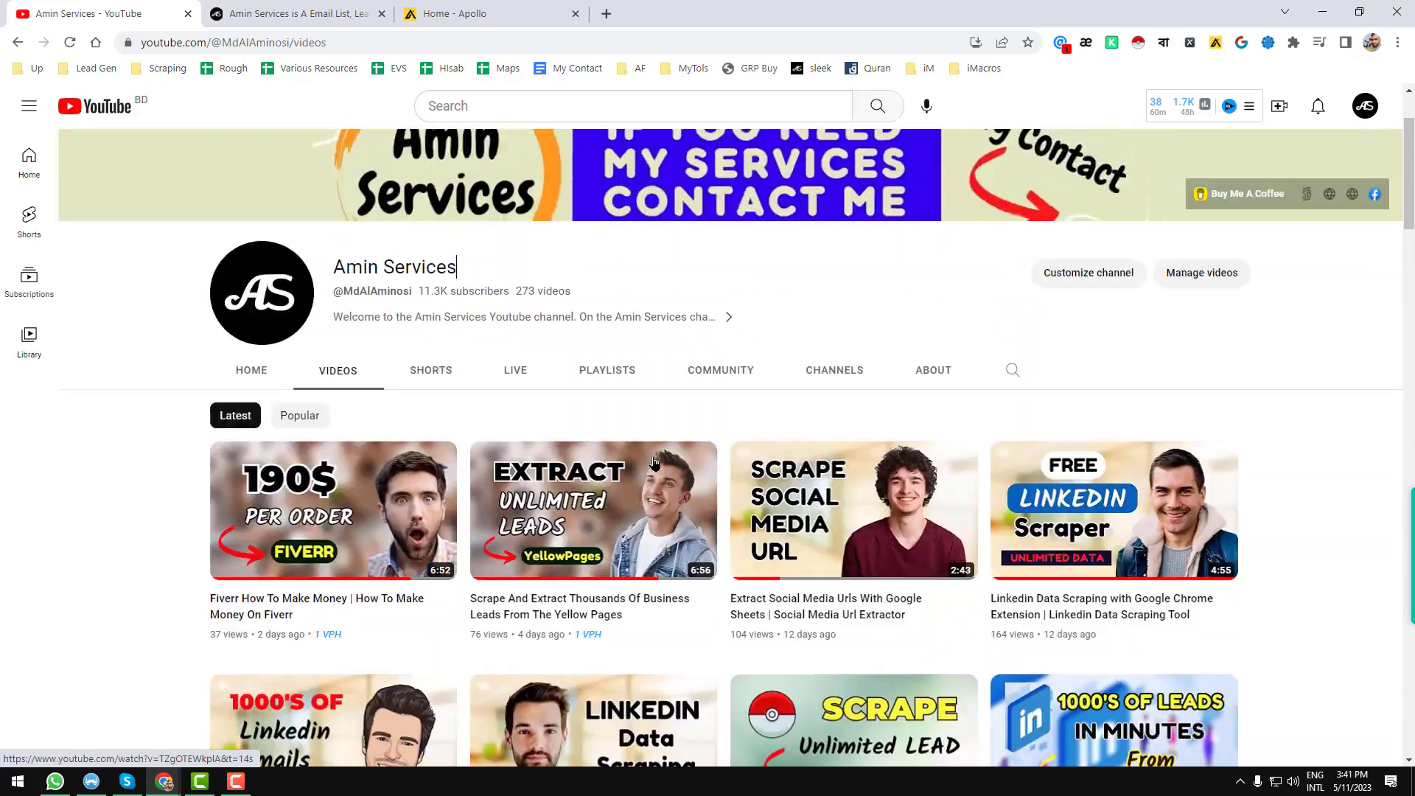
scroll(769, 416, up, 2)
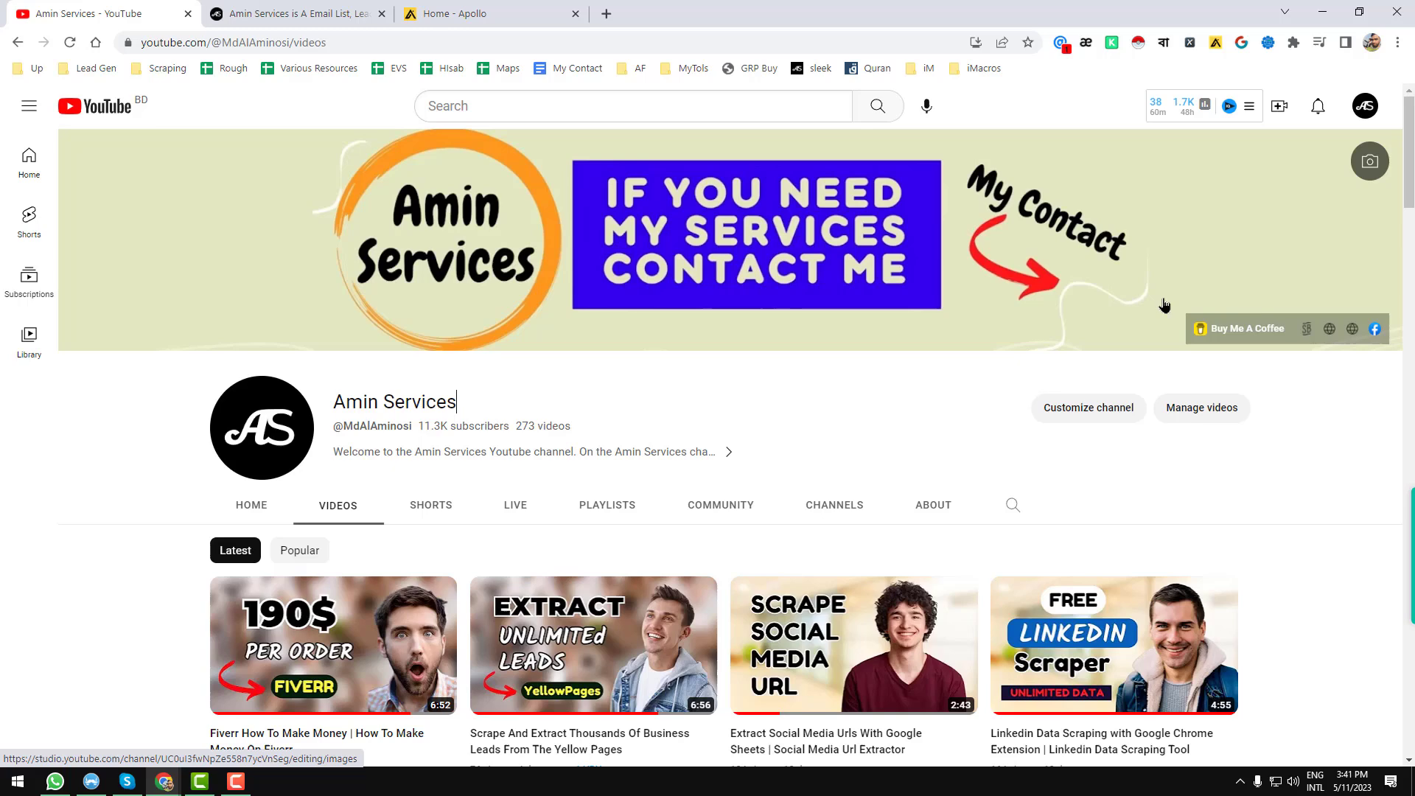
Switch to the Buy Me a Coffee profile and look over its featured database products.
click(329, 18)
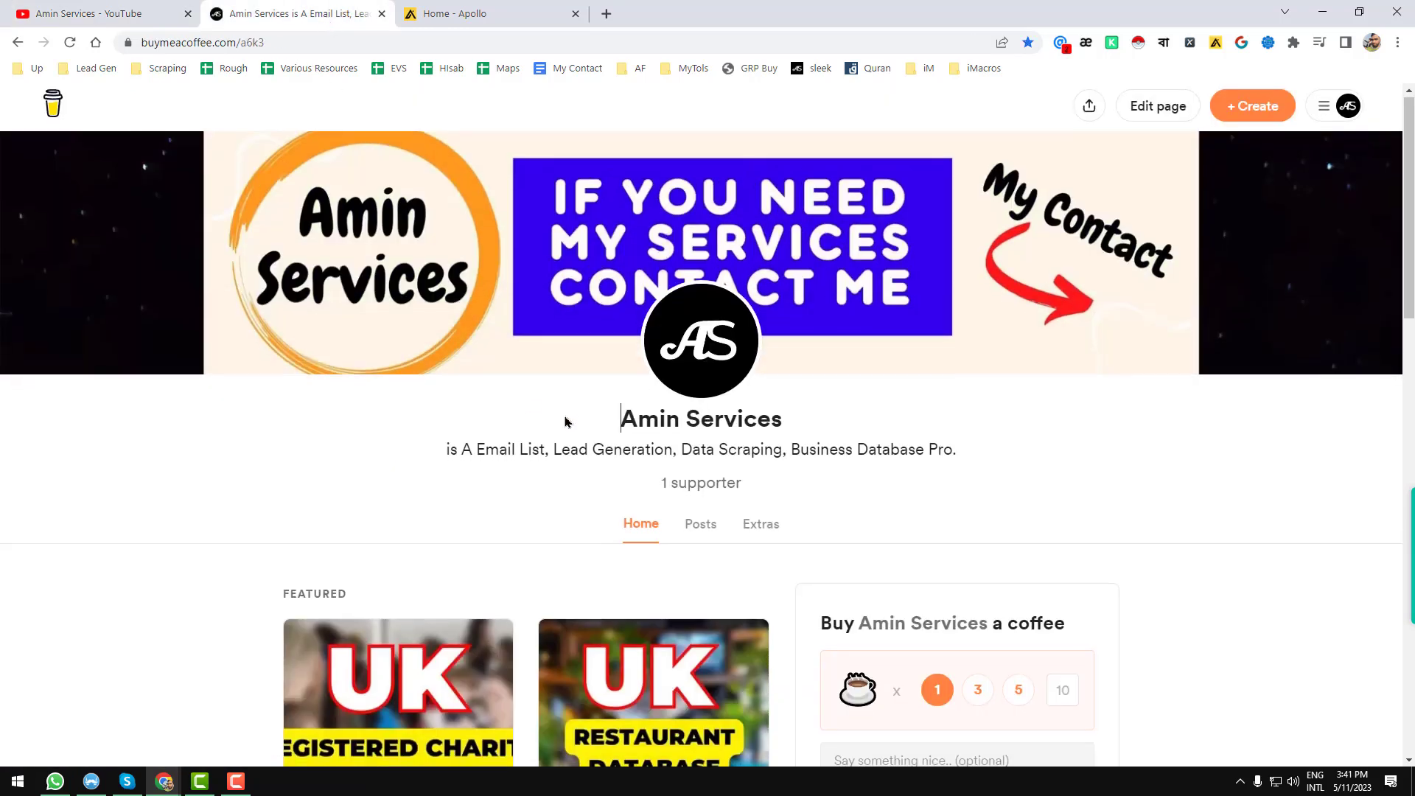
scroll(565, 421, down, 2)
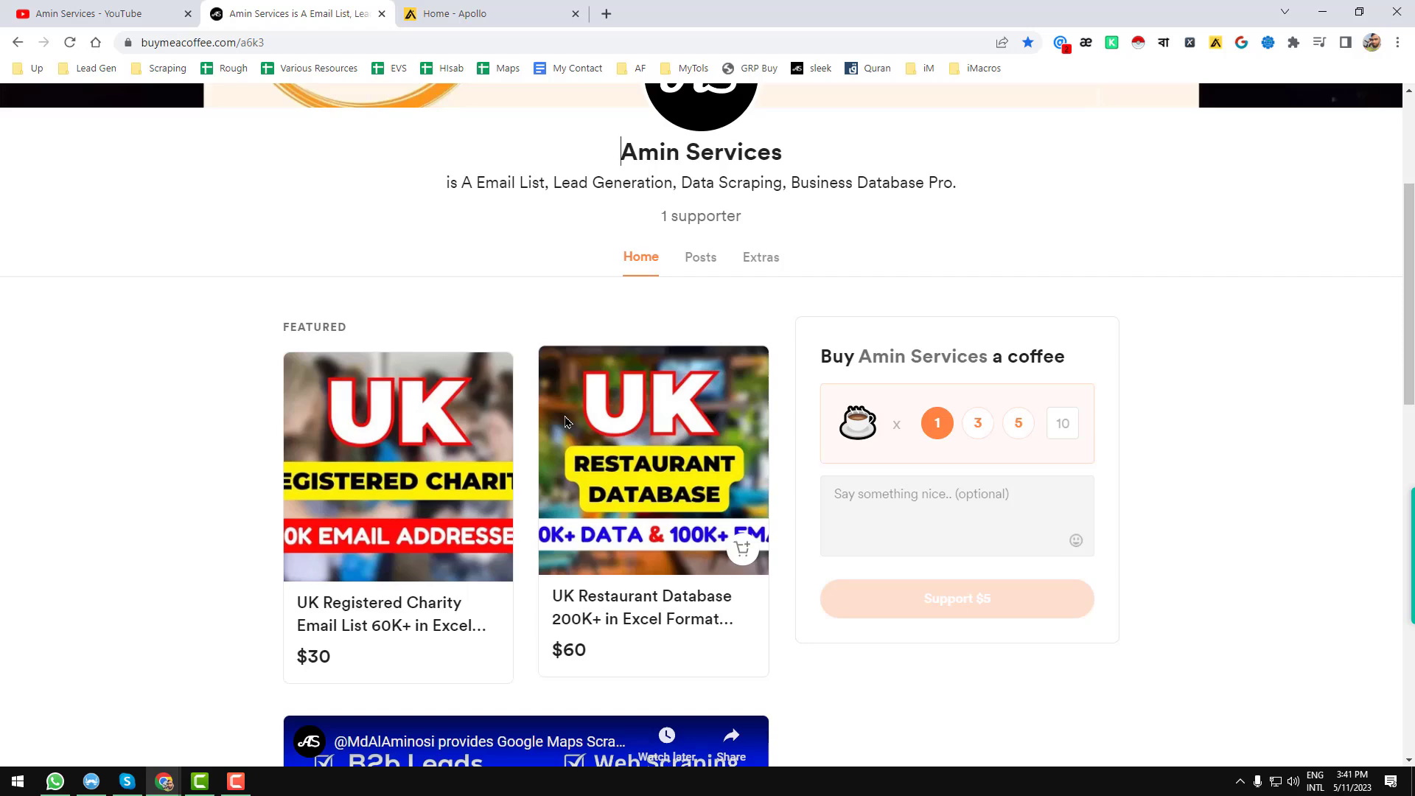
scroll(565, 421, up, 2)
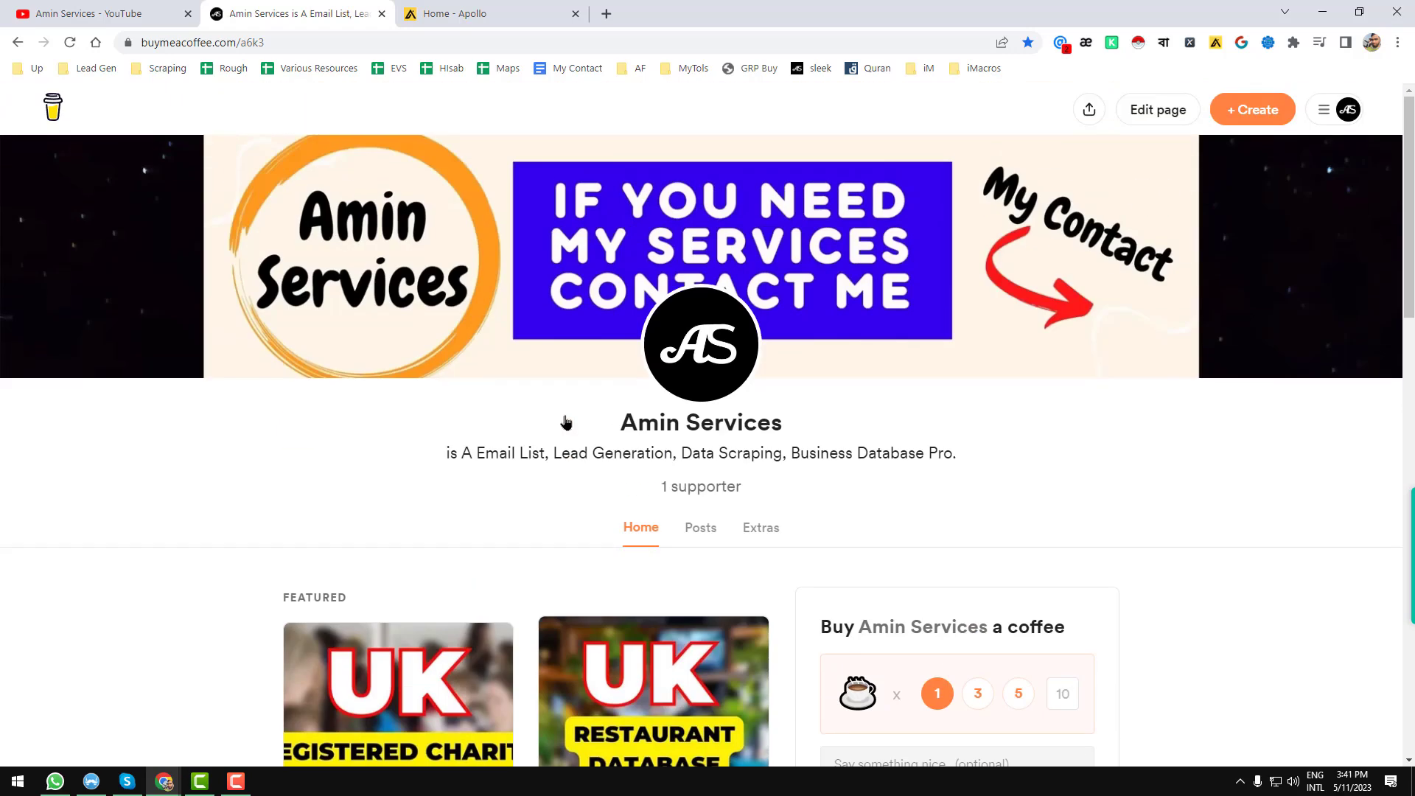
mouse_move(560, 339)
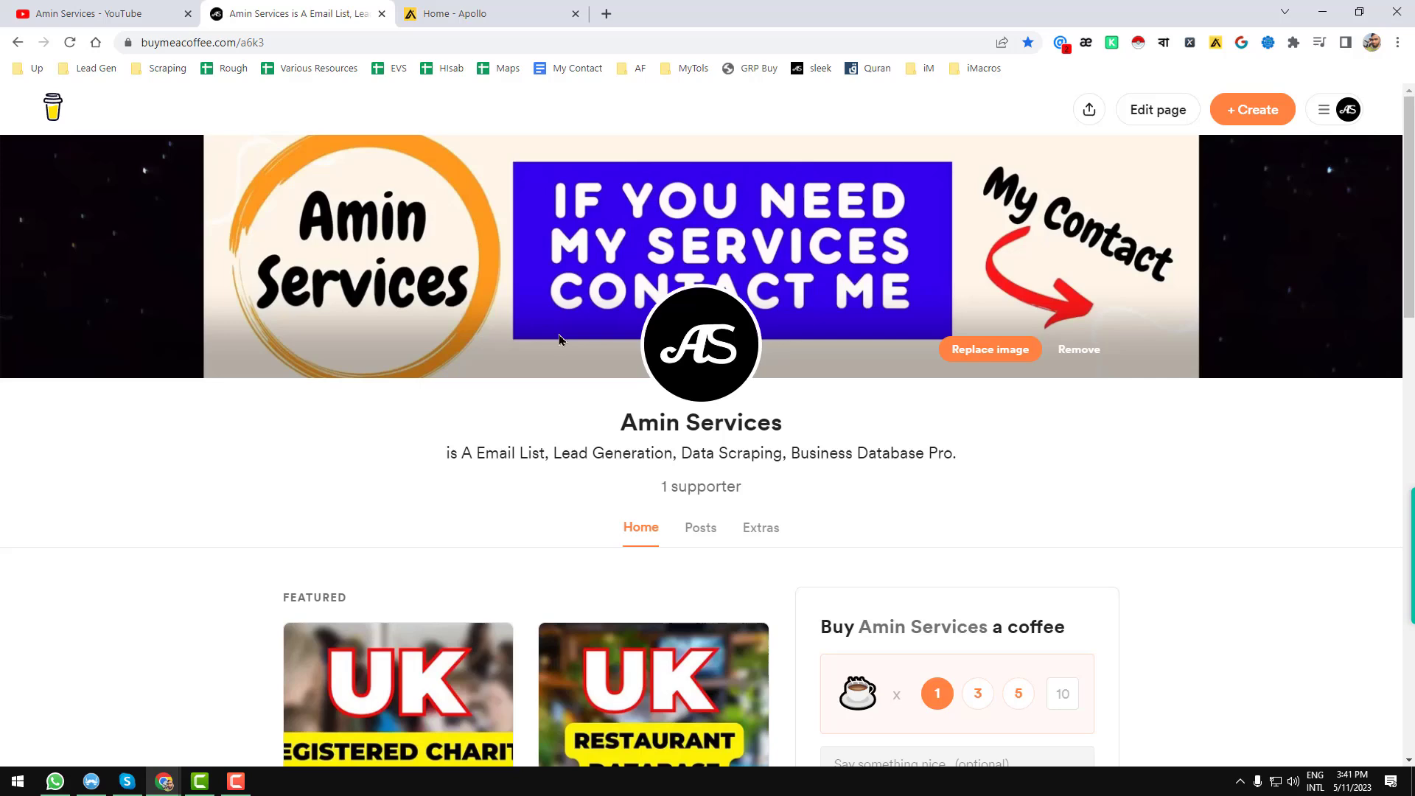
Pass through the YouTube tab and return to Apollo's welcome onboarding checklist.
click(145, 14)
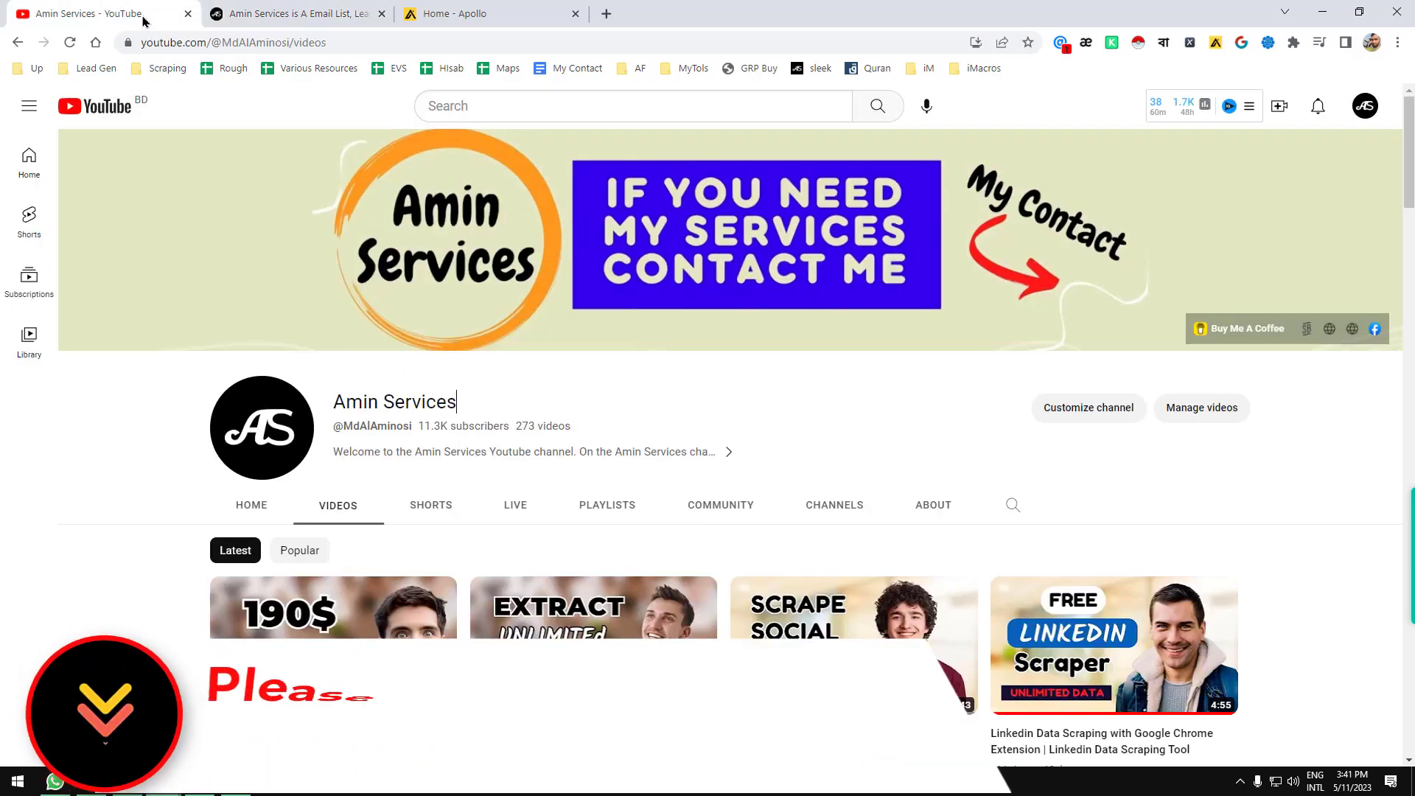
click(454, 13)
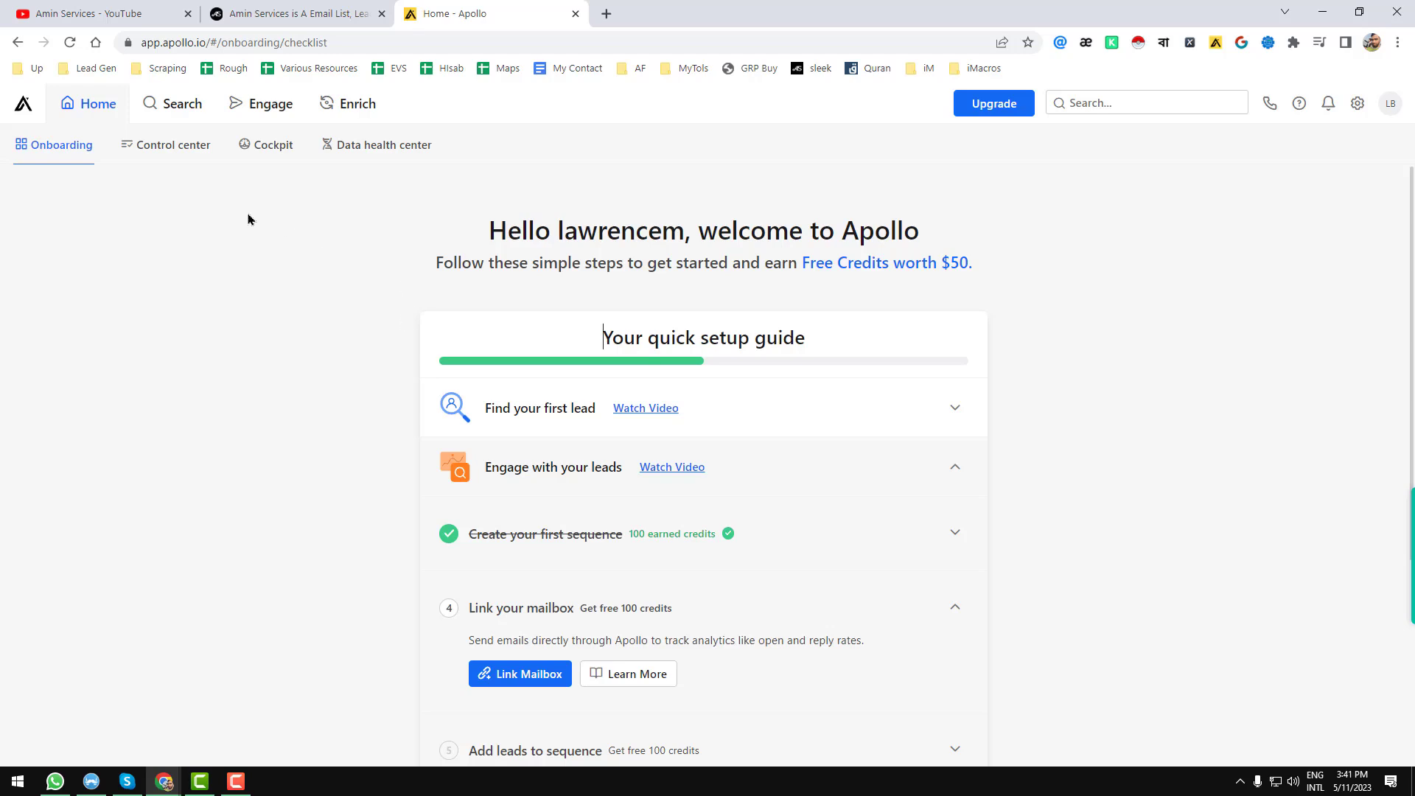
Search People for chiropractor job titles in Australia and show the 910 Net New contacts.
mouse_move(174, 103)
click(182, 108)
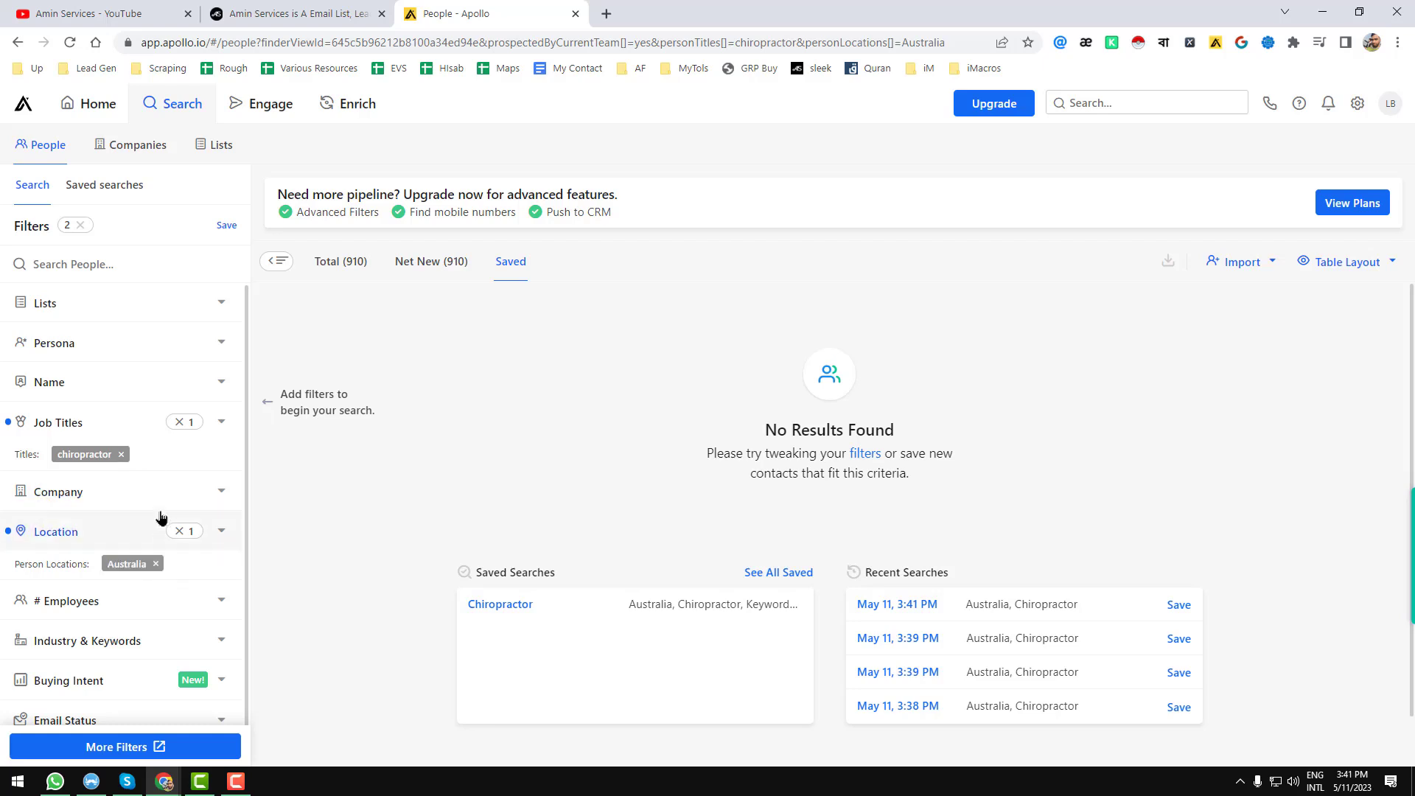
scroll(170, 458, down, 2)
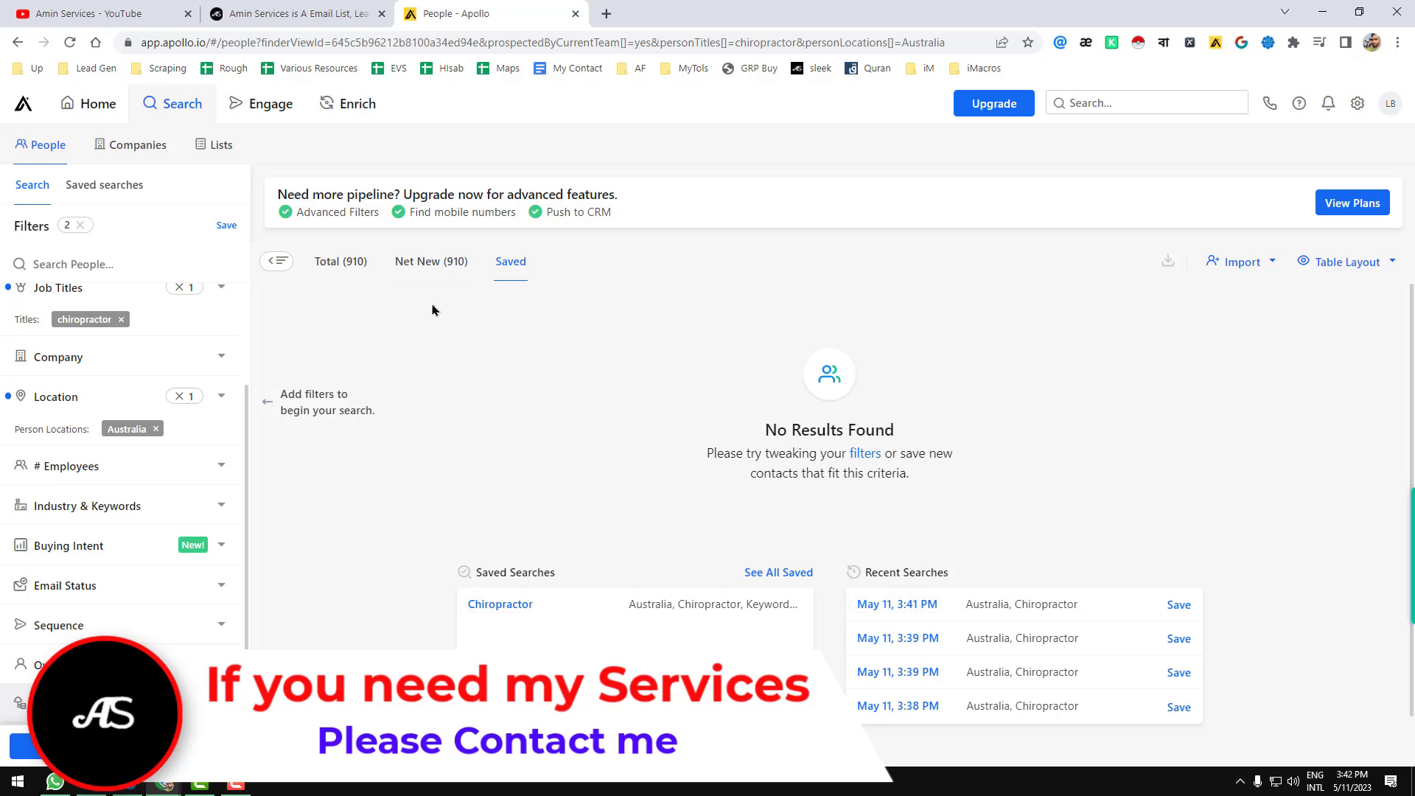
click(424, 269)
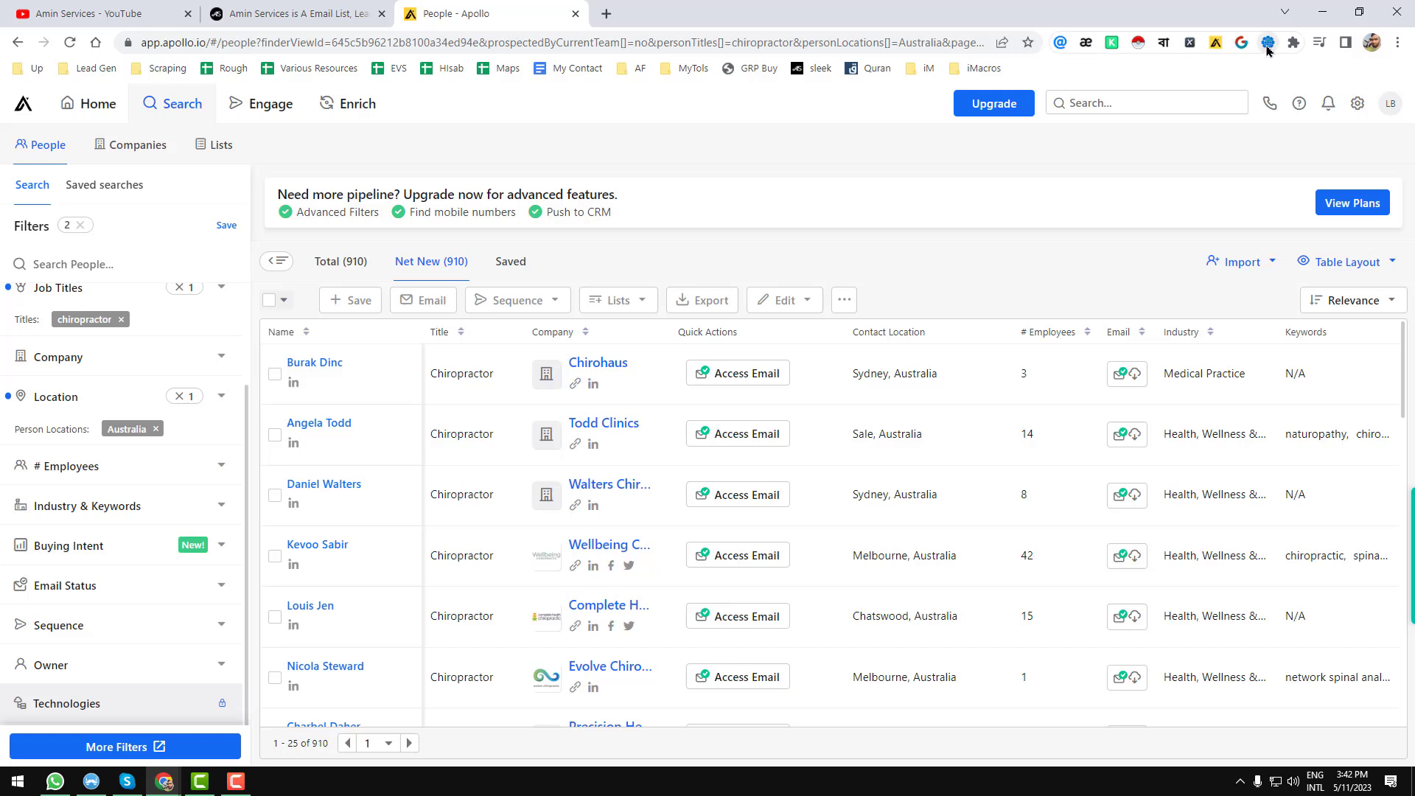
Play the recorded iMacros macro once and set its maximum repetitions to 30.
click(1268, 47)
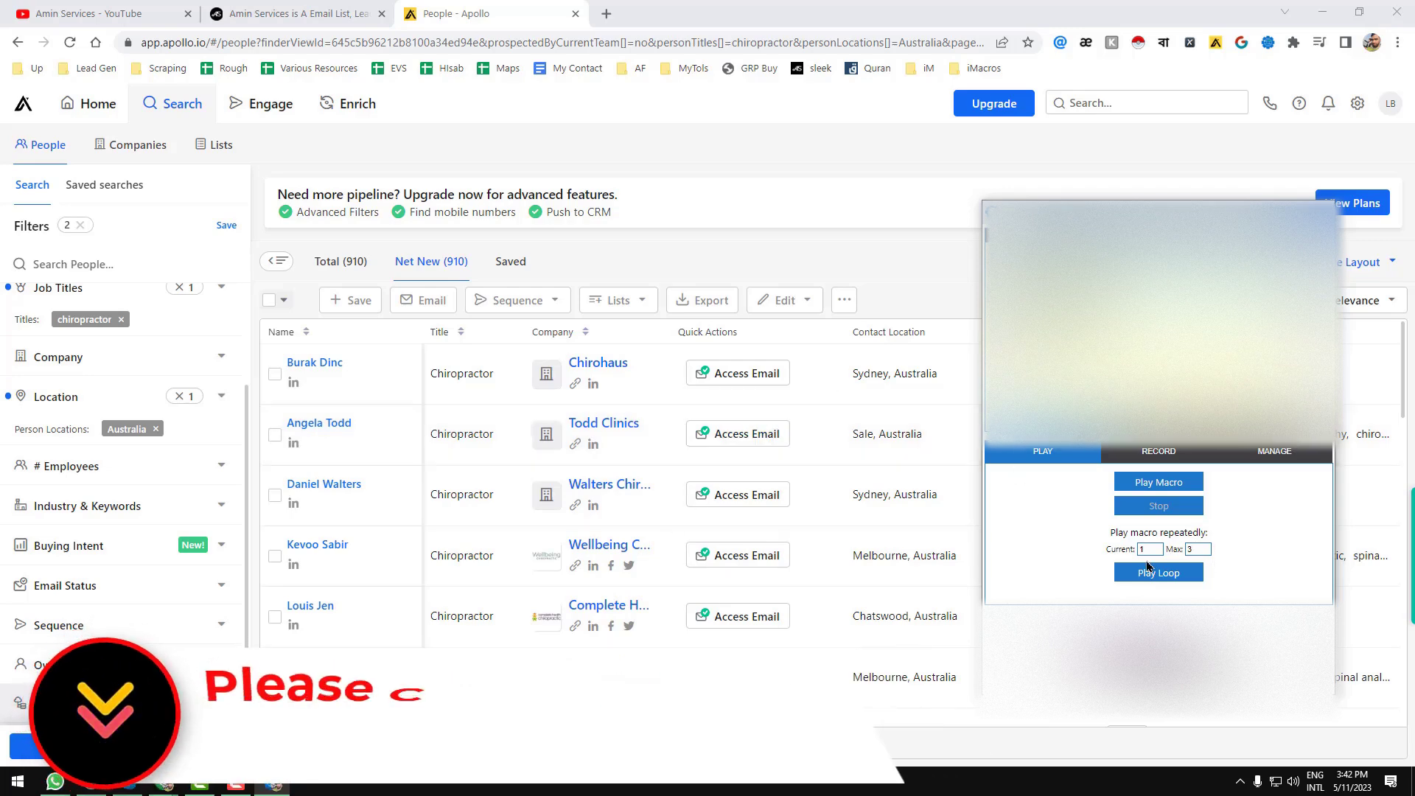
click(1118, 572)
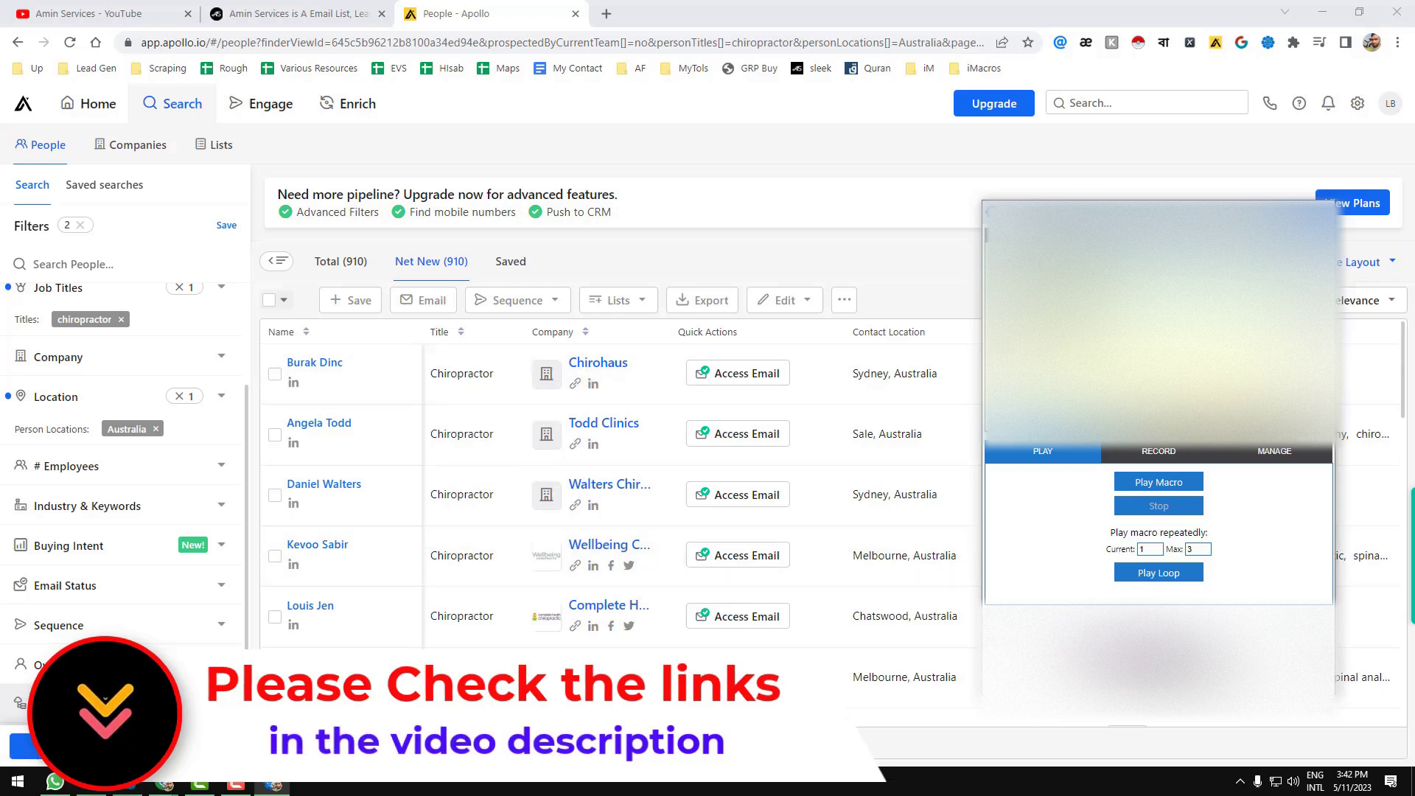
click(1195, 550)
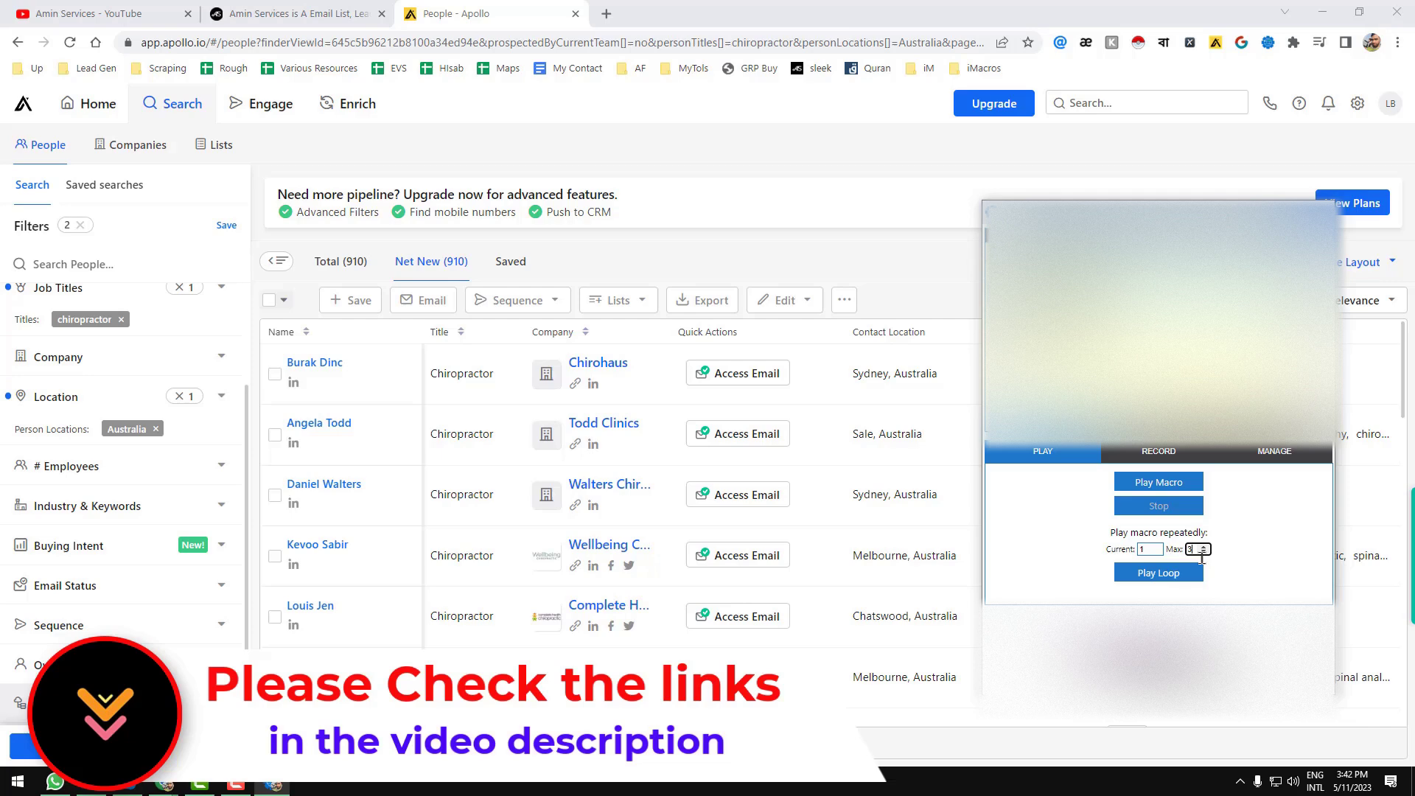
text(0)
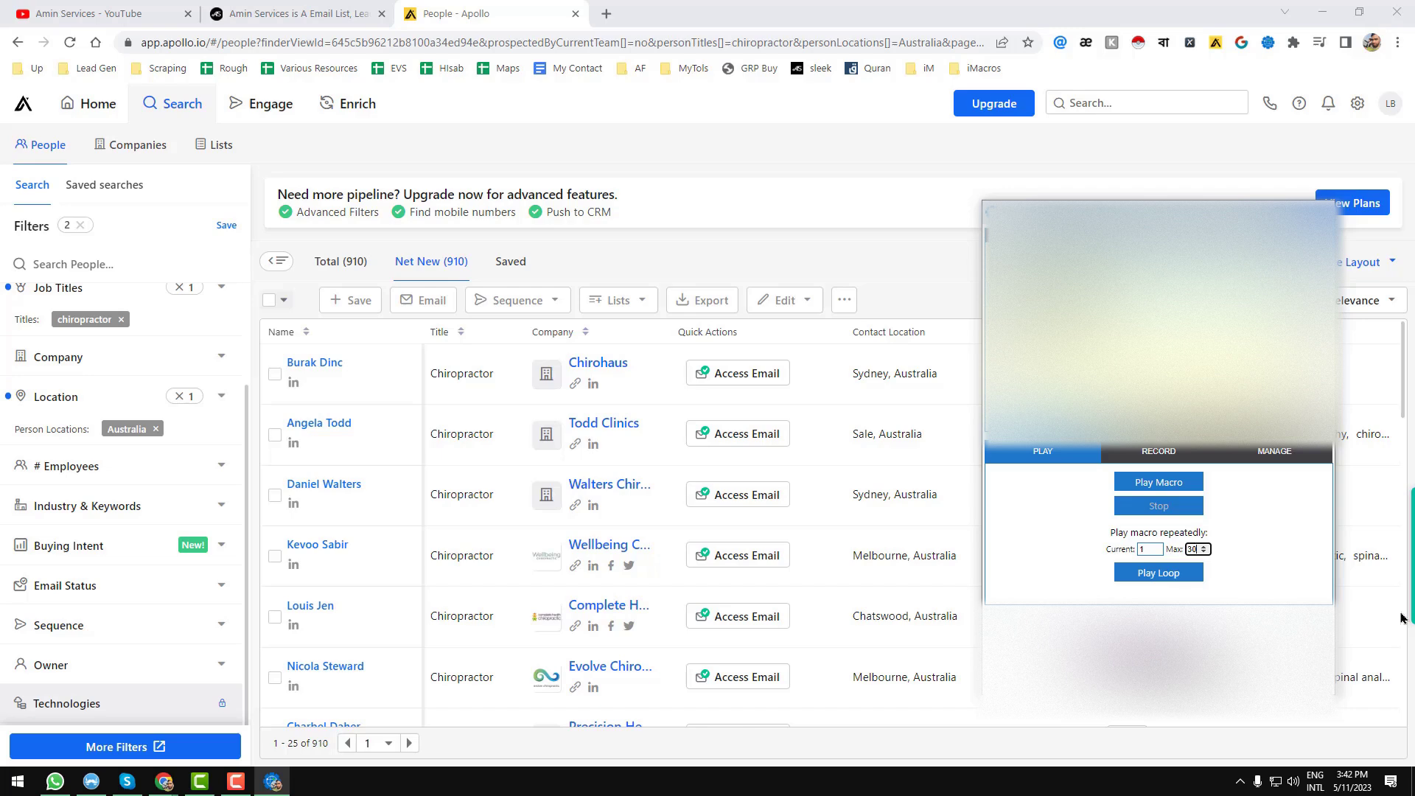
Run the iMacros loop to save contacts in 25-contact batches, reaching 135 saved.
click(1175, 588)
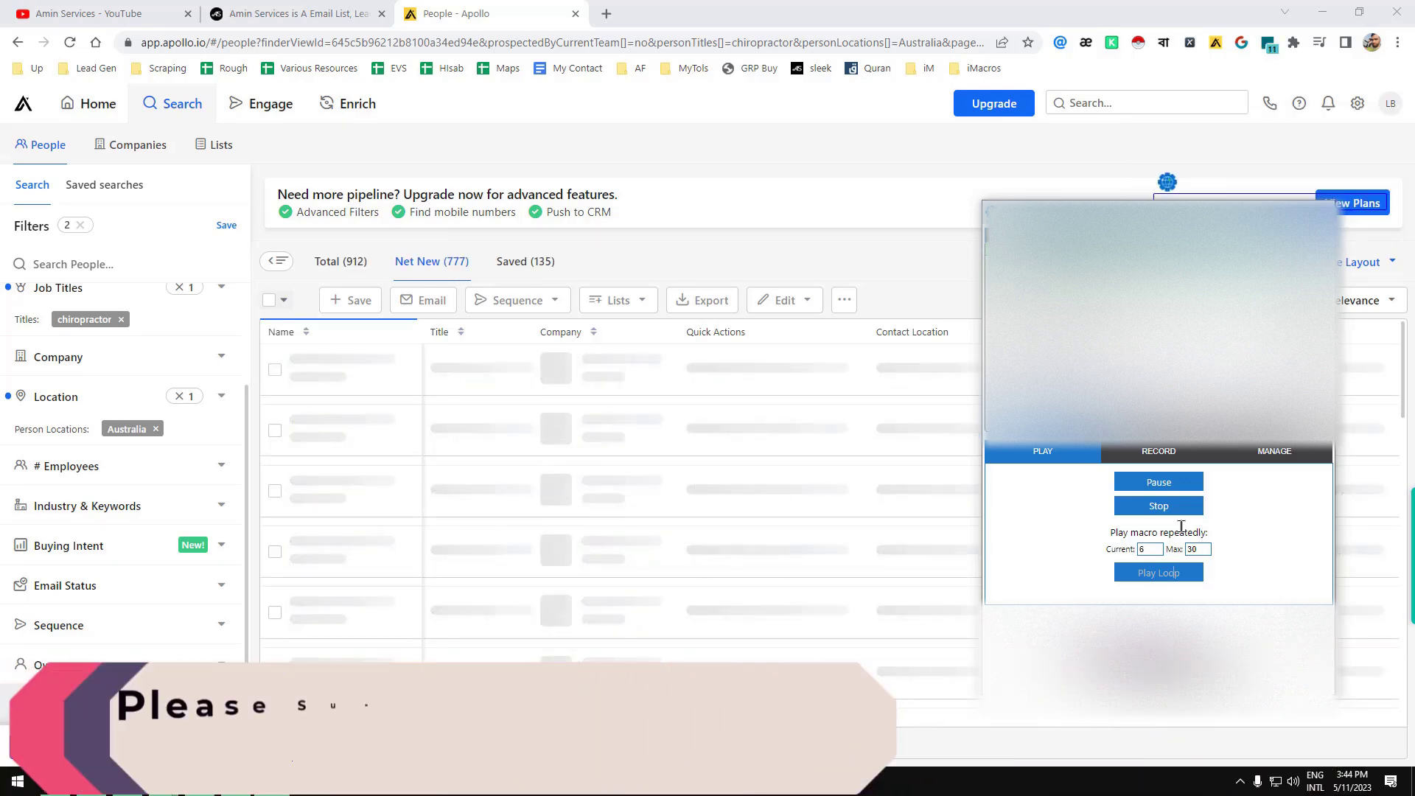
Stop the macro, show the Saved (135) tab, and select all 135 contacts.
click(1181, 506)
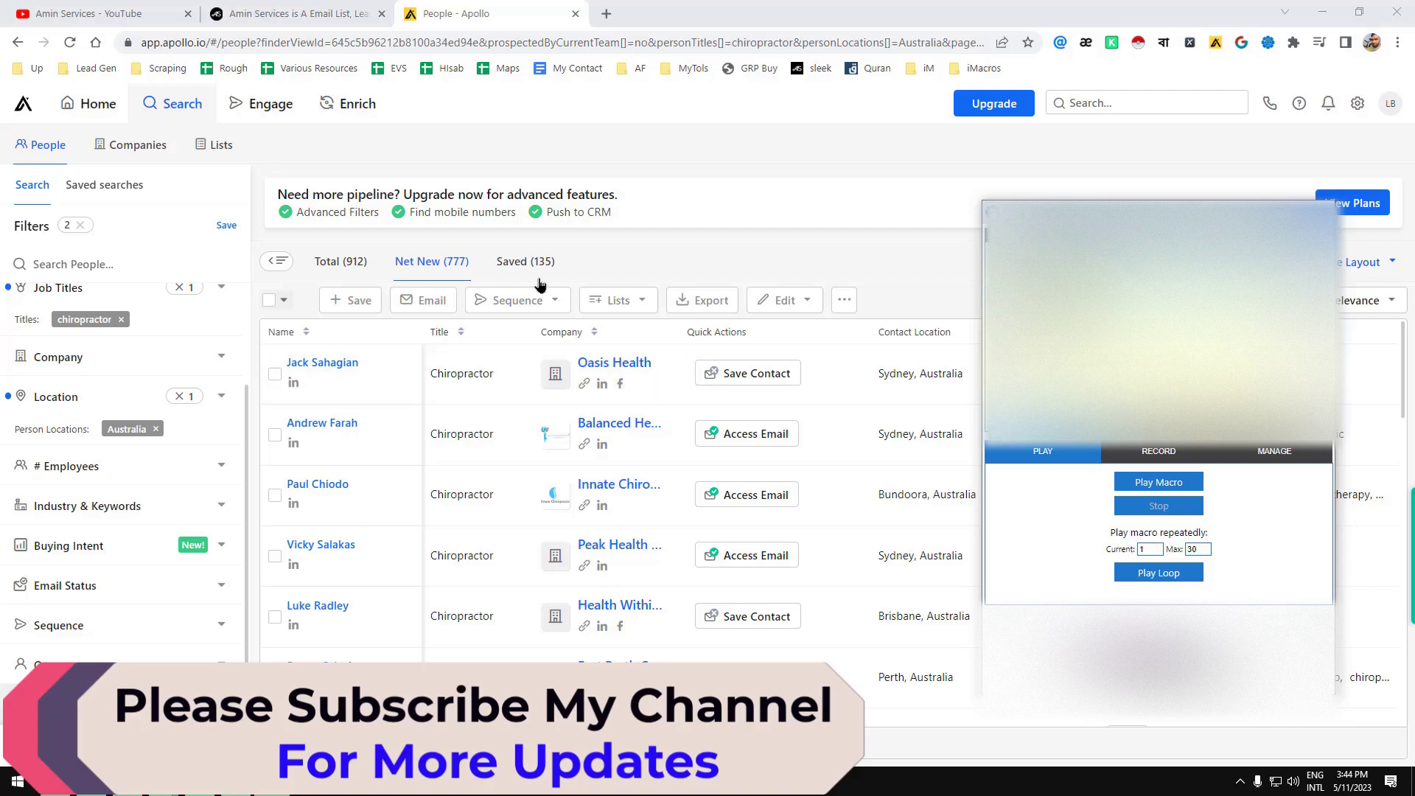
click(536, 266)
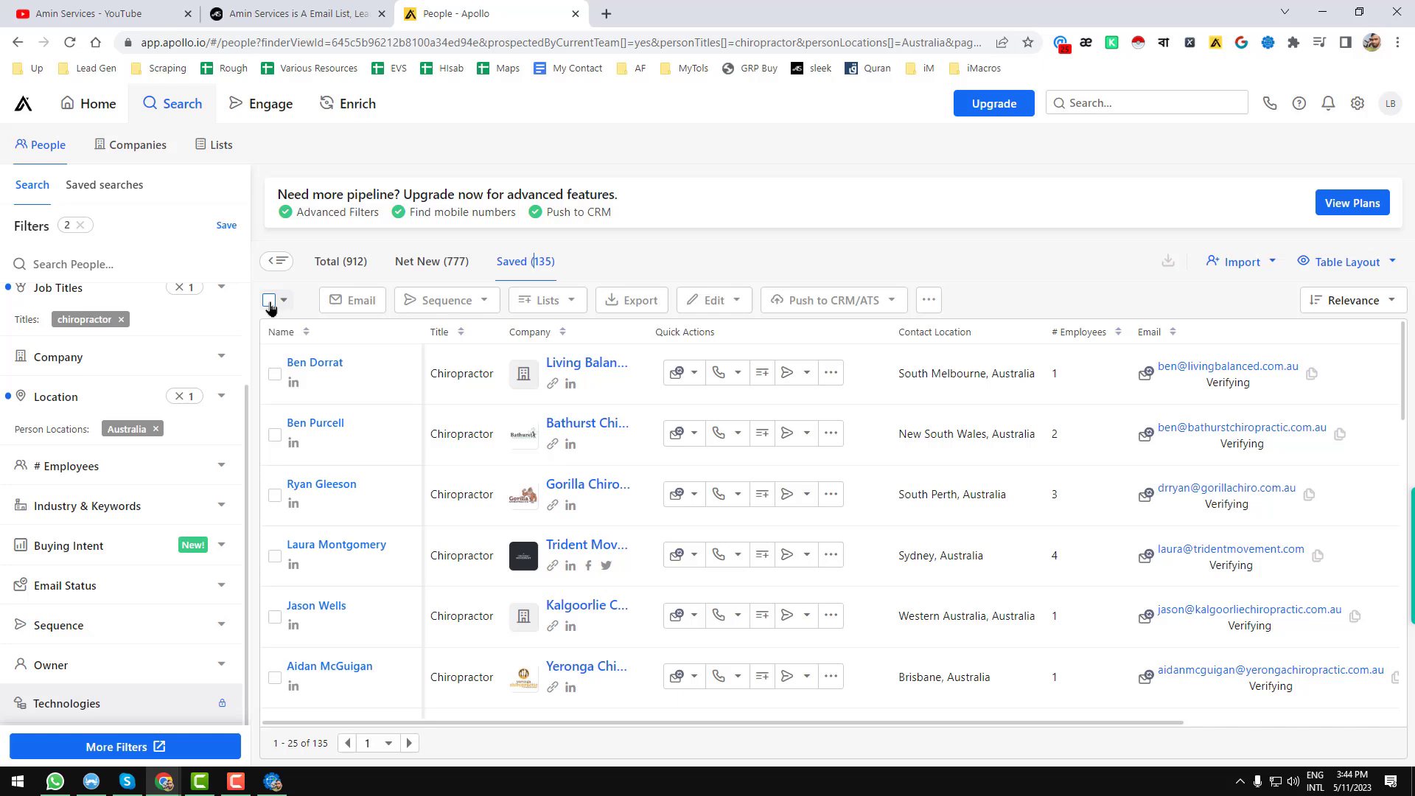
click(270, 301)
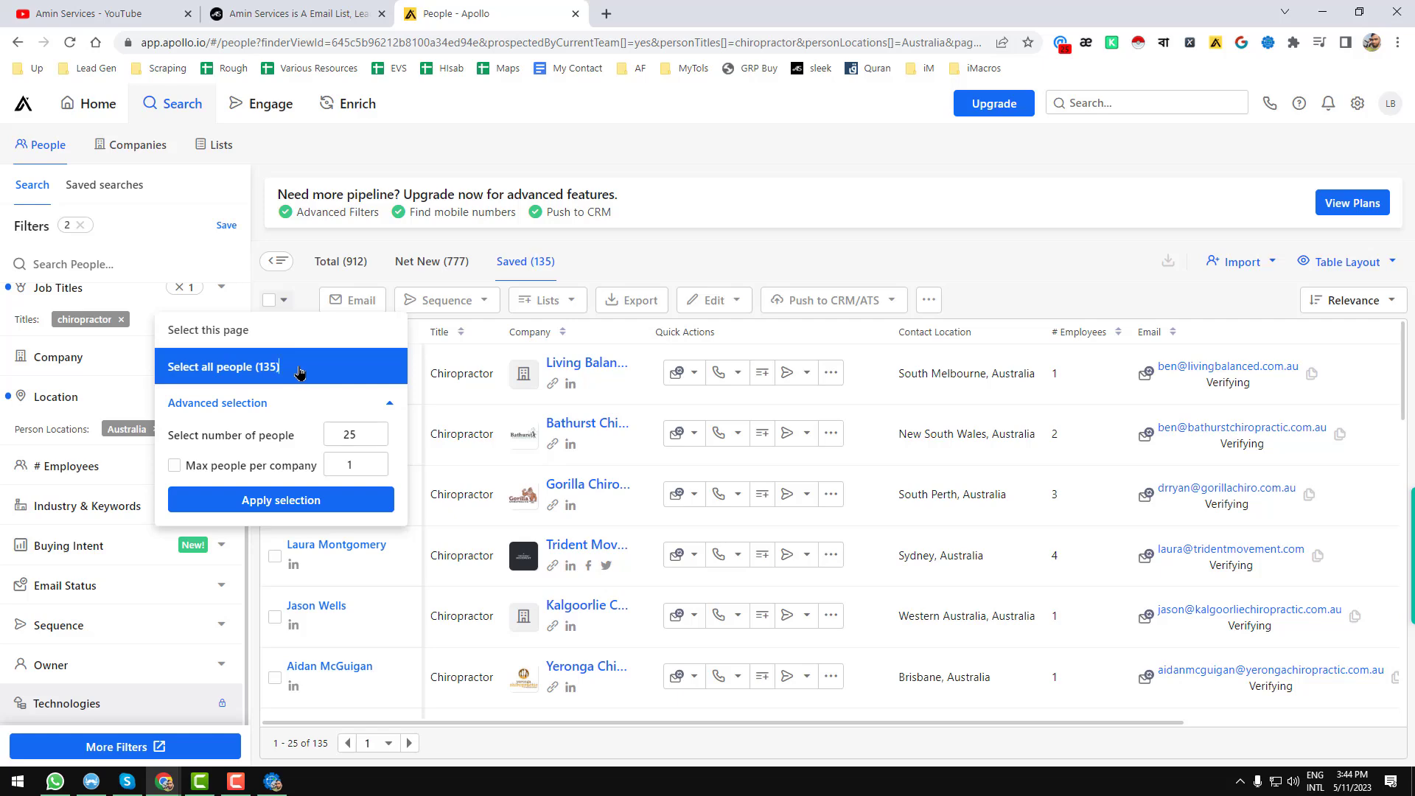
click(299, 373)
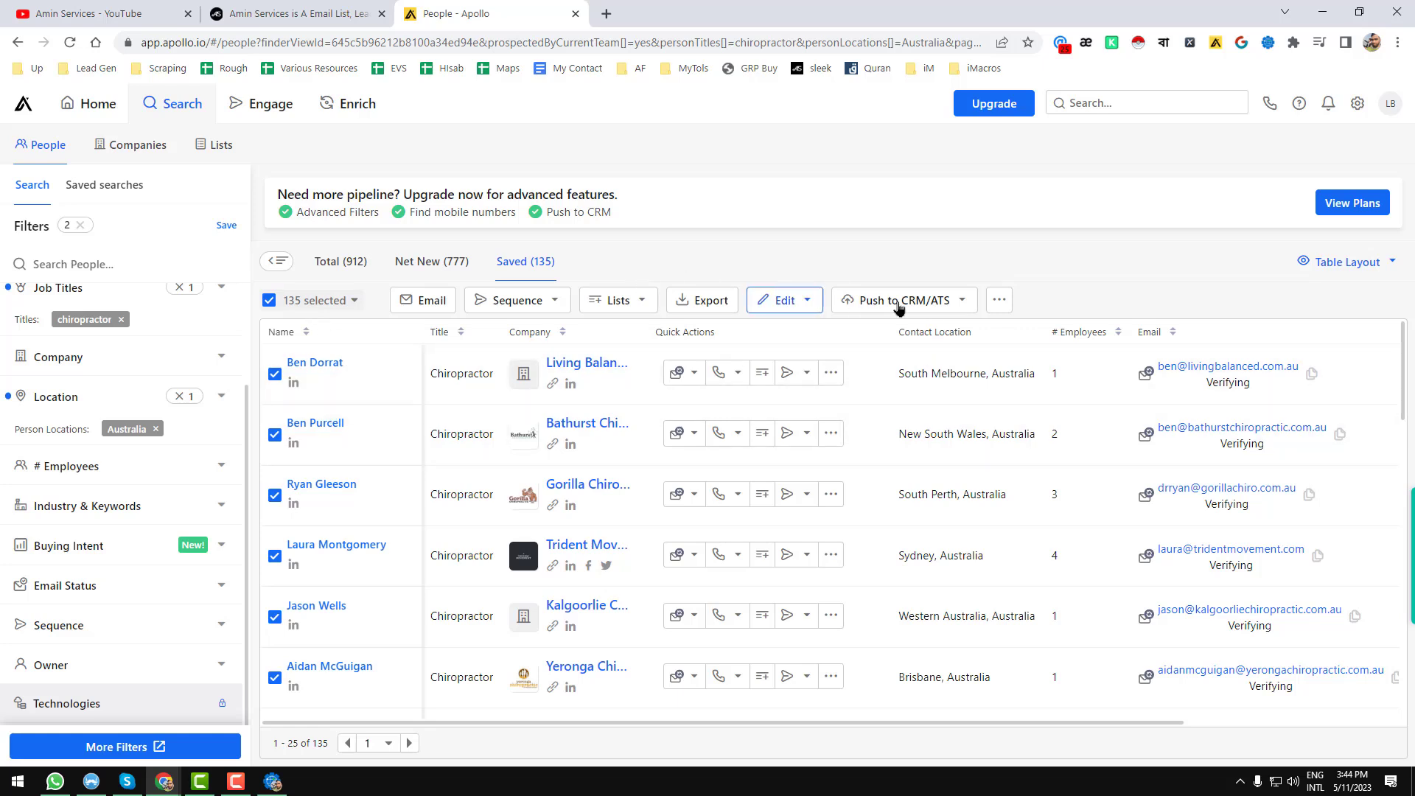
Export all emails of the 135 contacts to CSV, download the file, and open it in Excel.
click(707, 303)
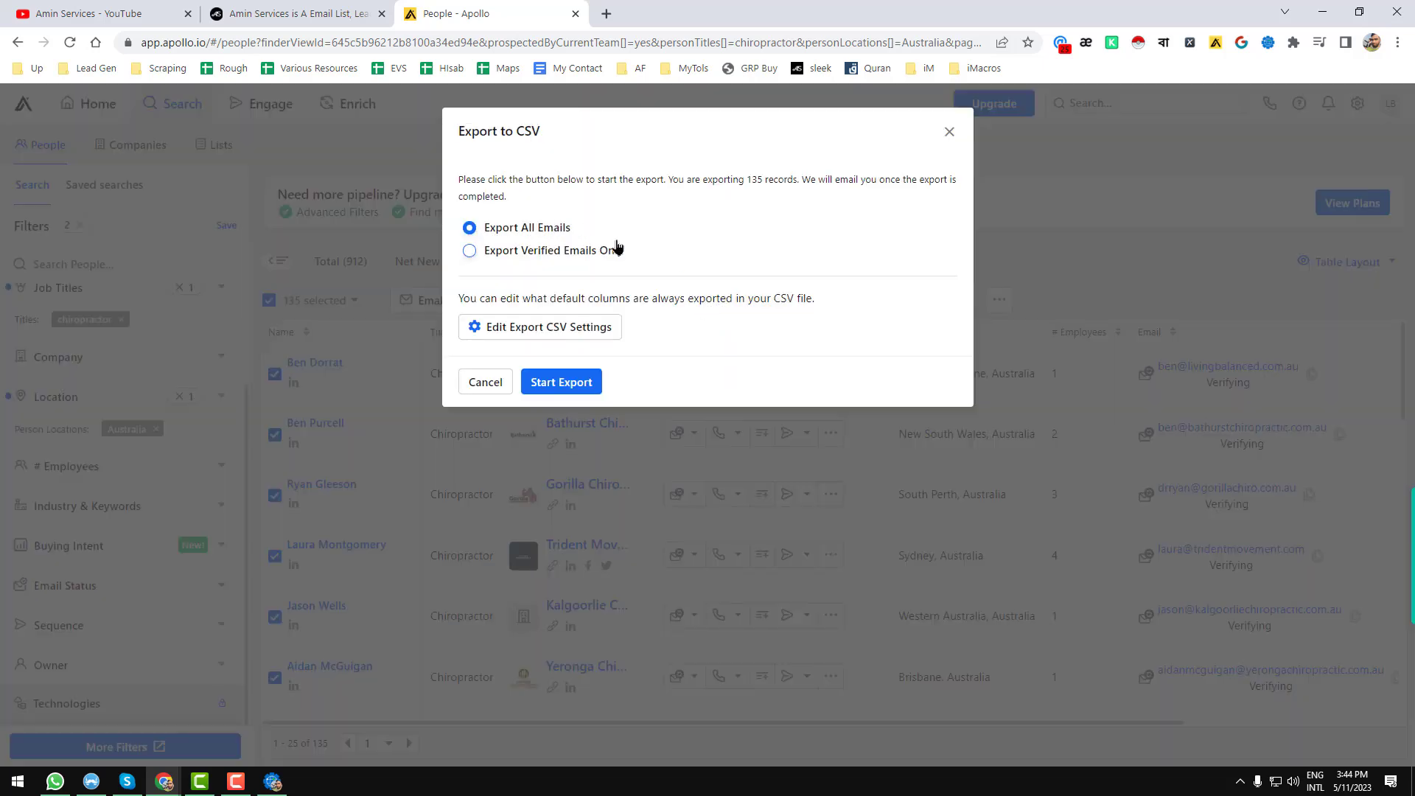
click(569, 387)
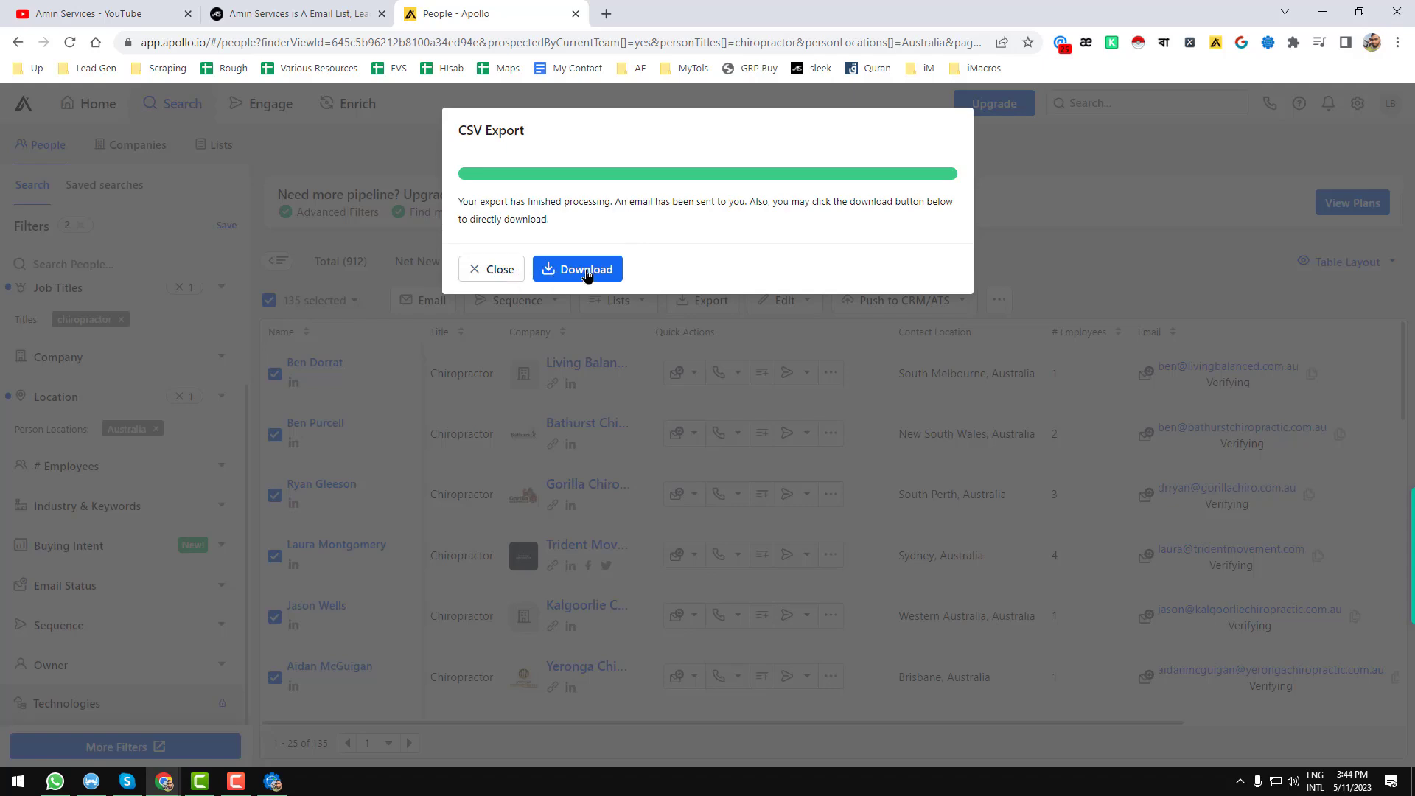
click(588, 271)
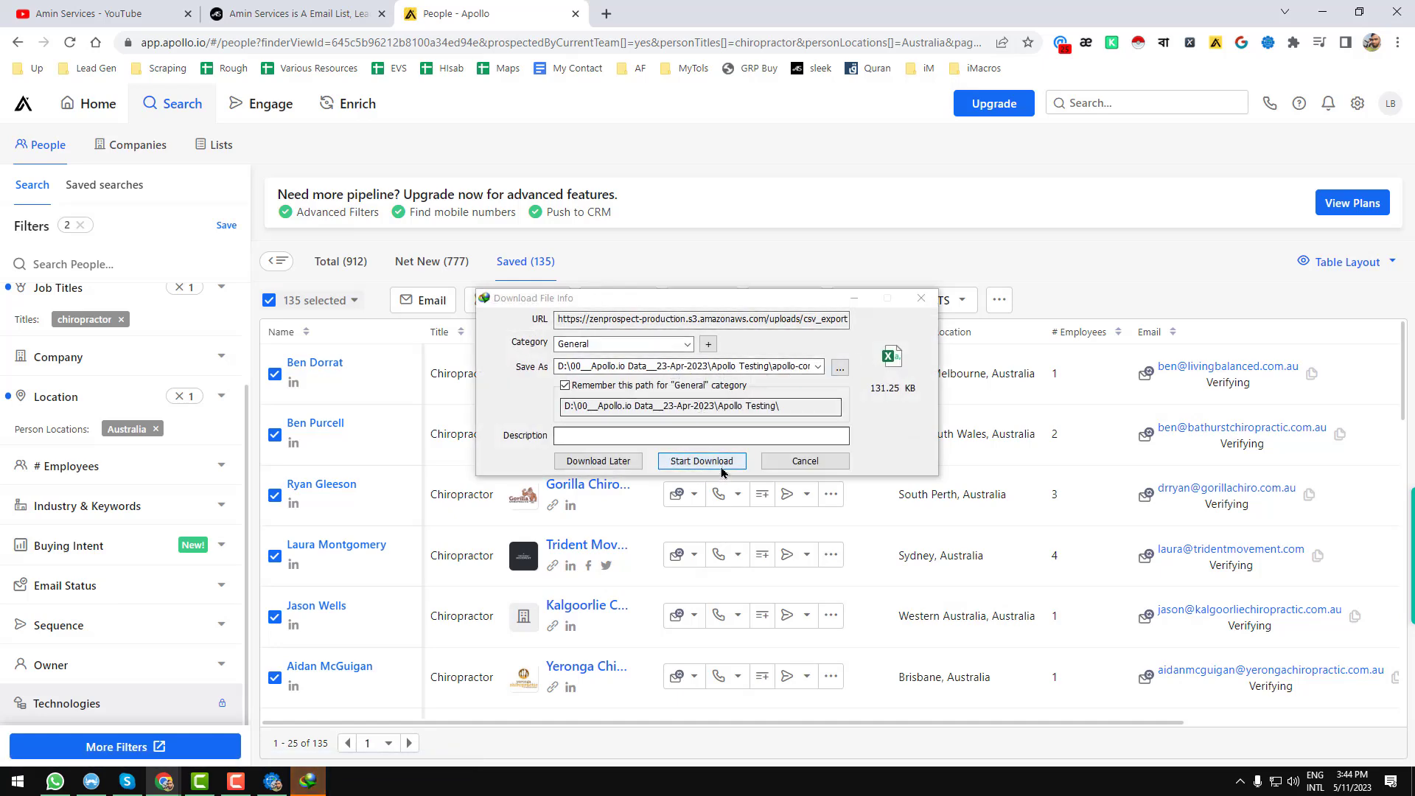
click(713, 462)
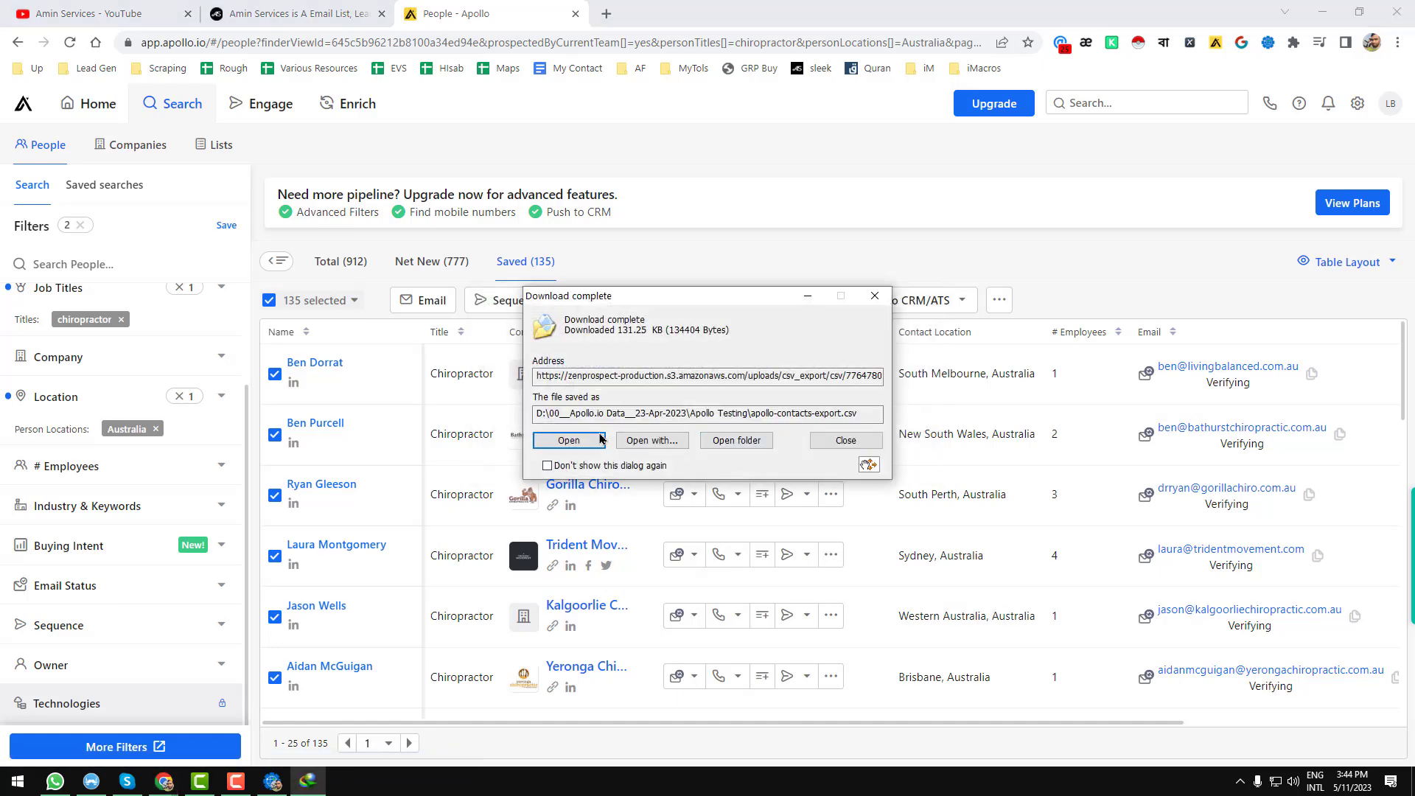
click(584, 444)
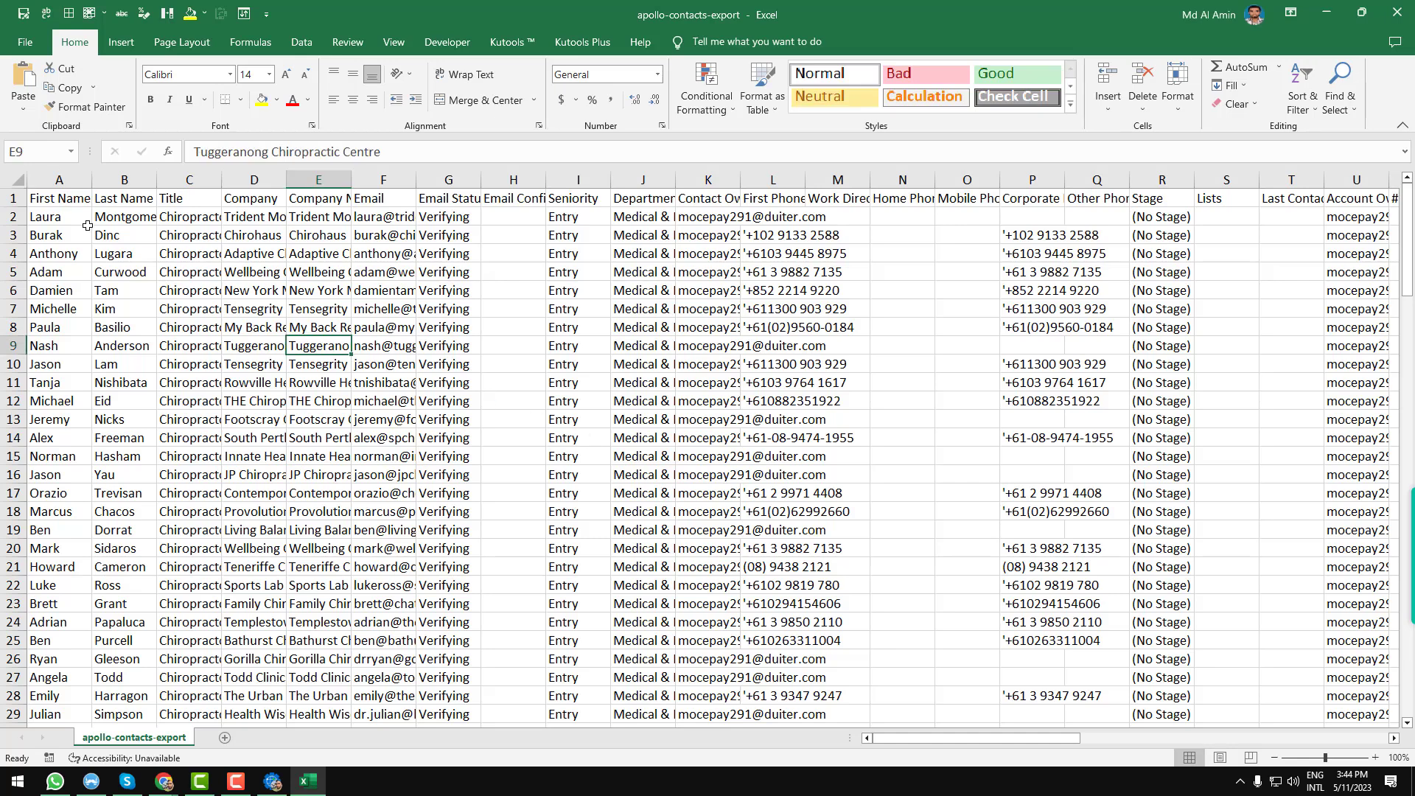
Autofit every column and fill the Email column (F) with yellow.
click(16, 197)
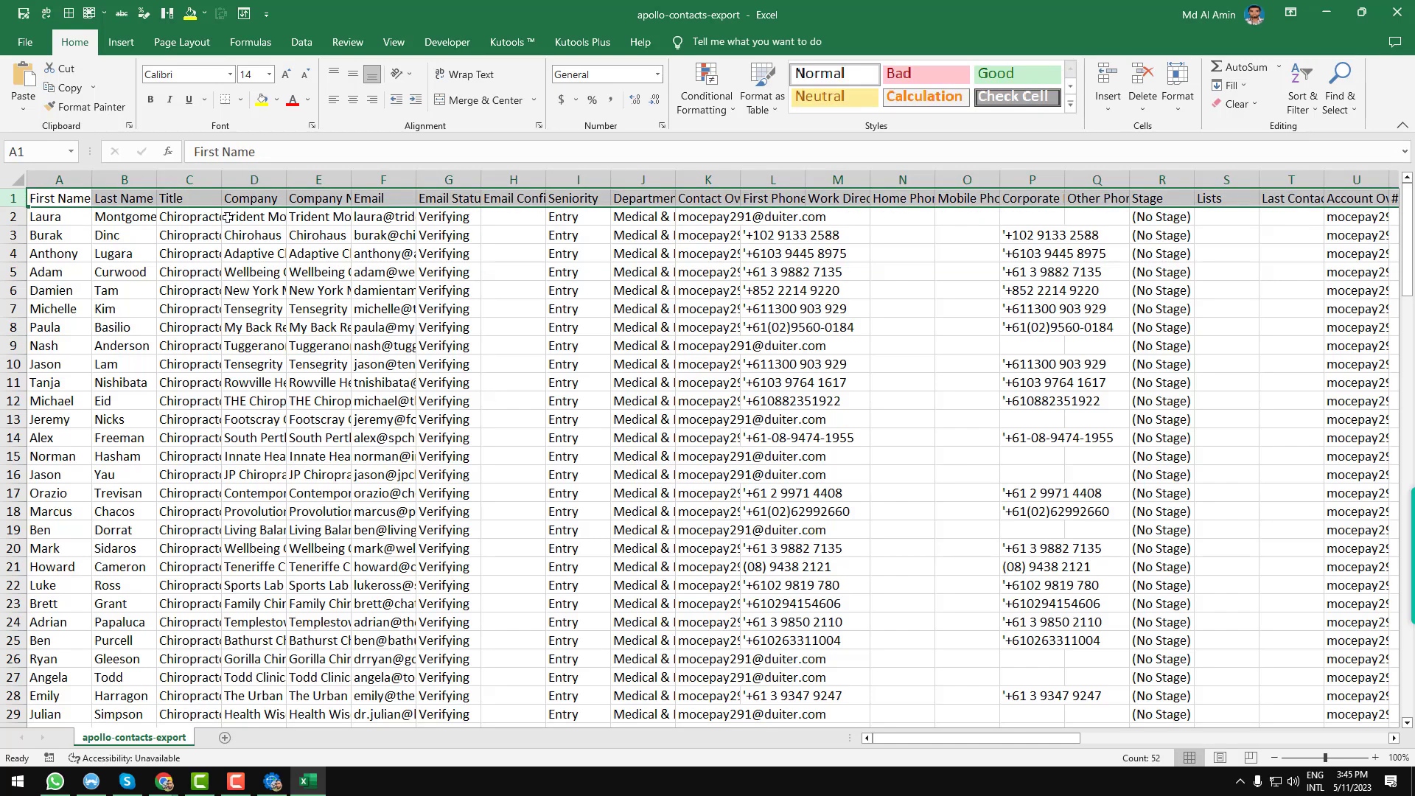
click(18, 181)
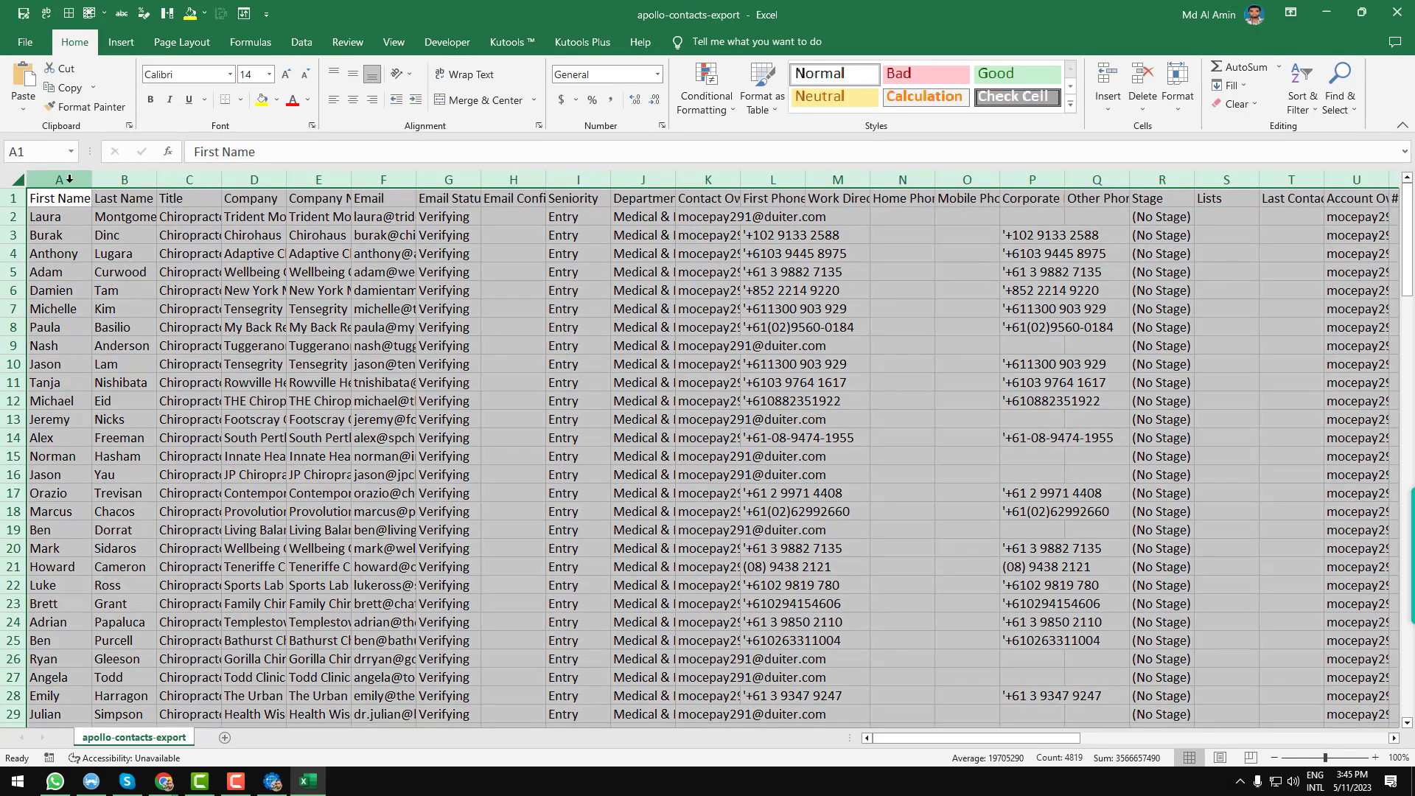
double_click(93, 179)
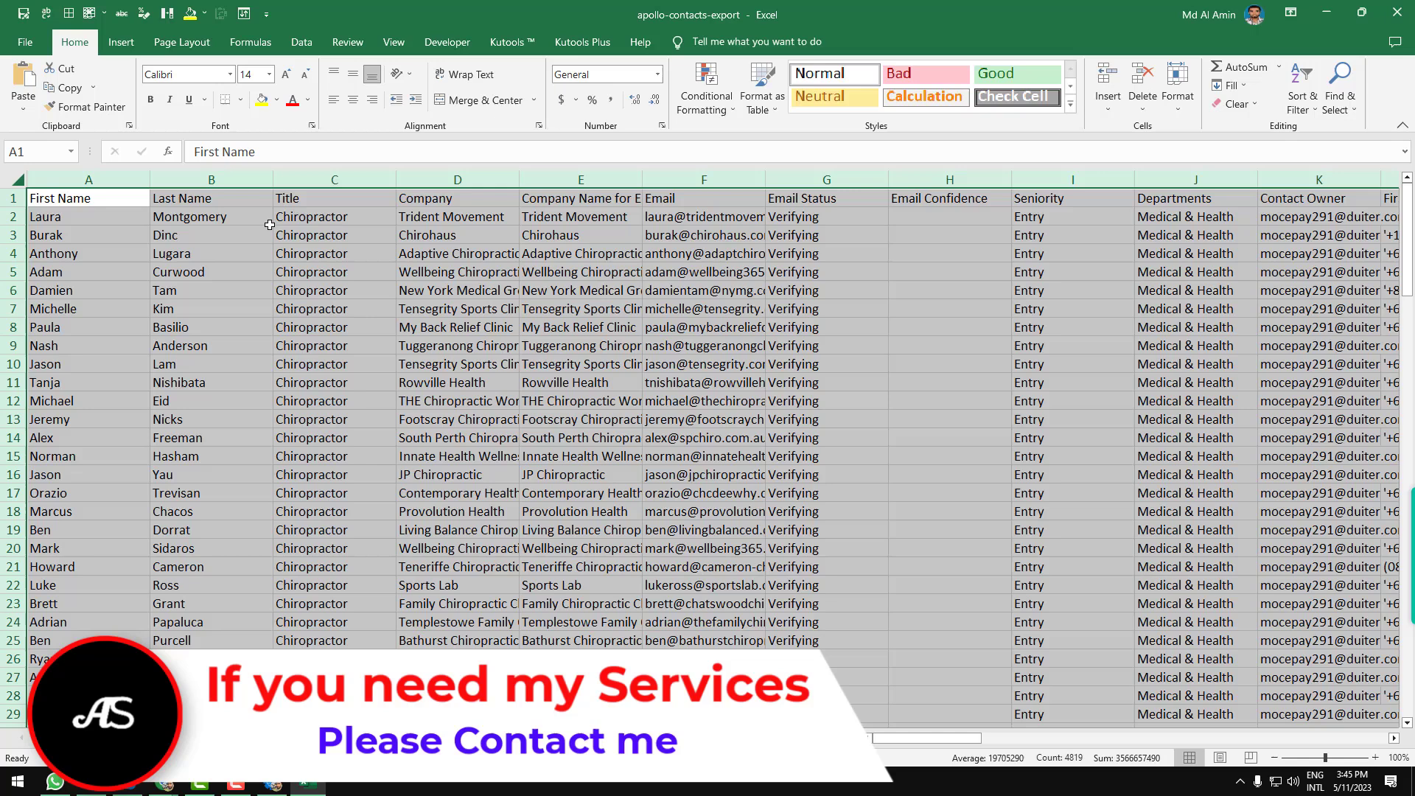
click(761, 179)
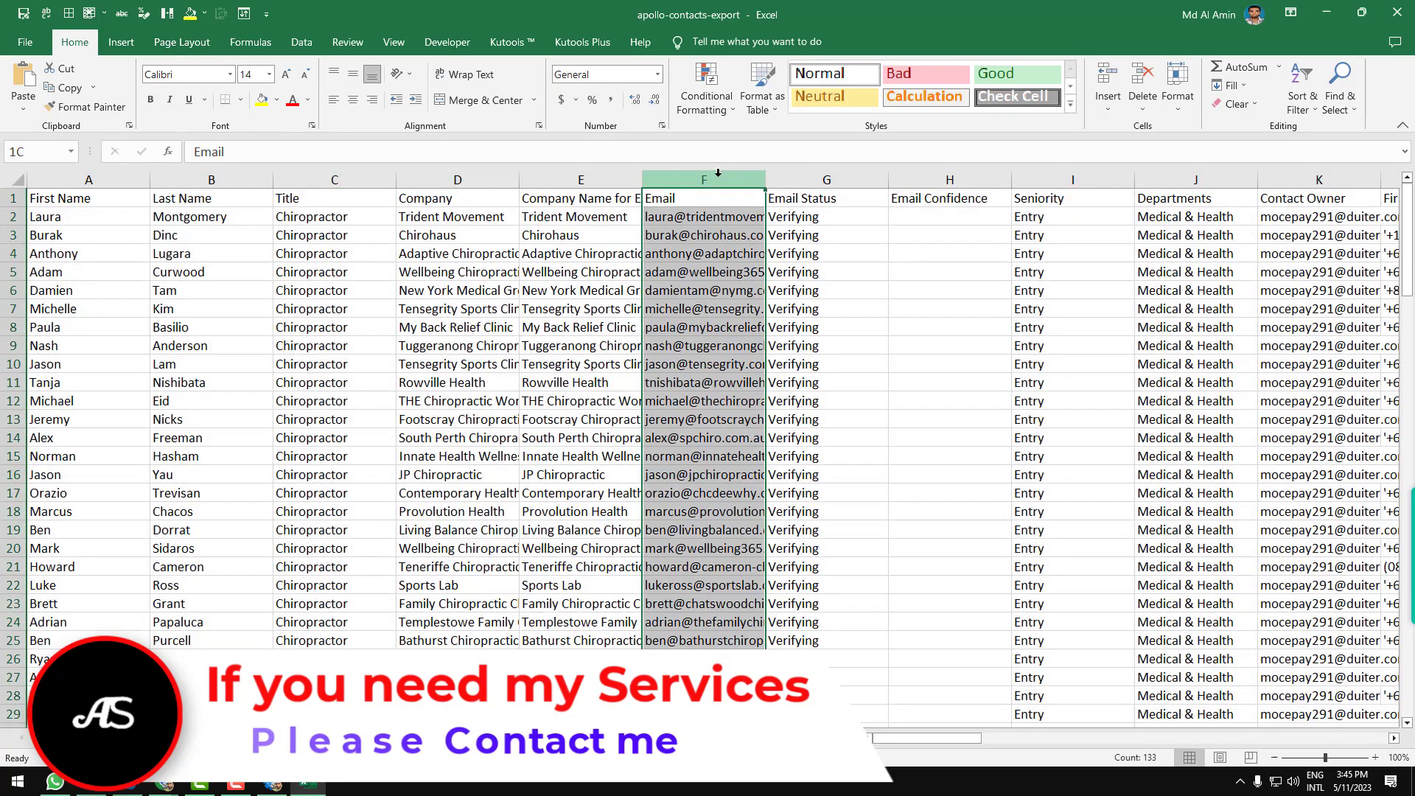
click(190, 14)
click(949, 199)
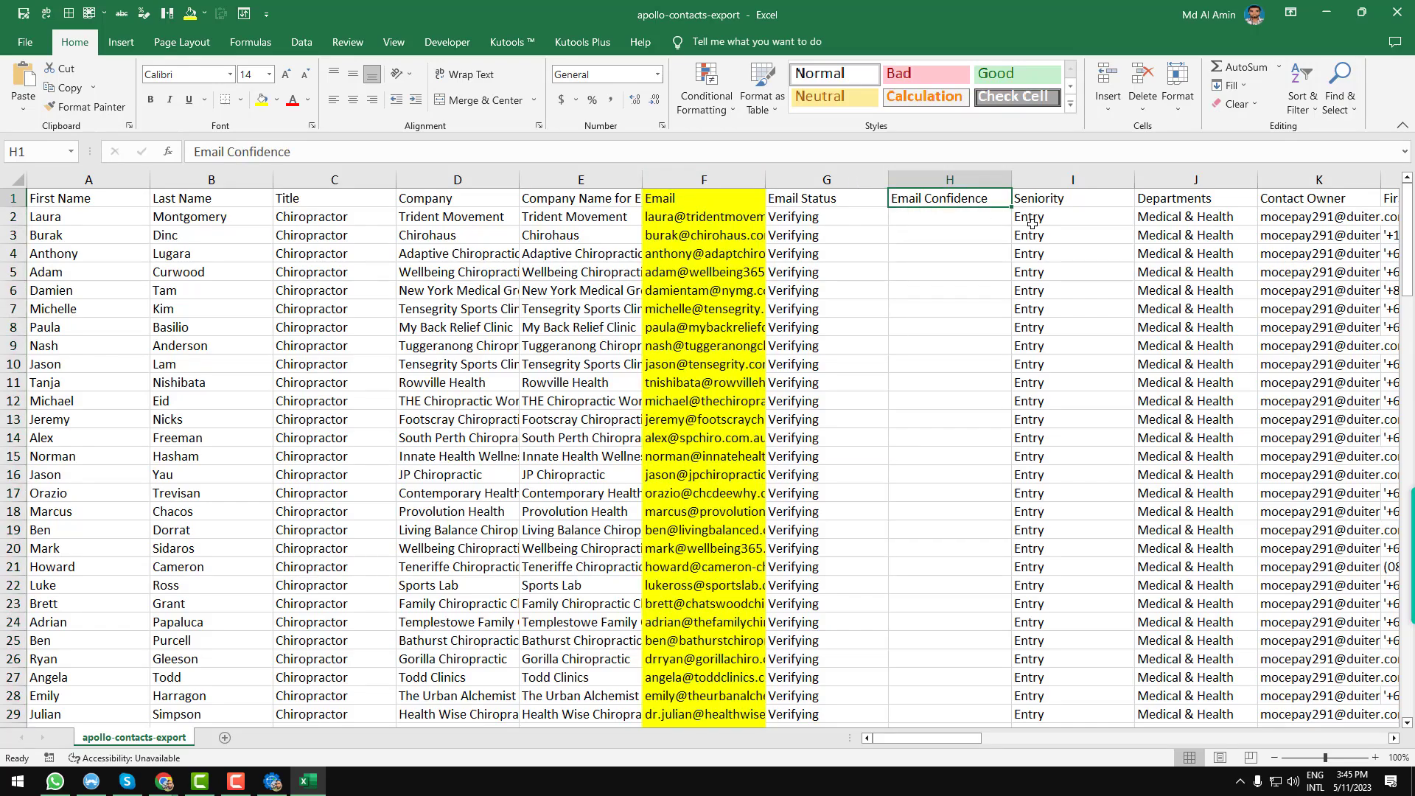
Review the exported columns through to the last one, then return to the sheet's start.
key(Right)
key(Right)
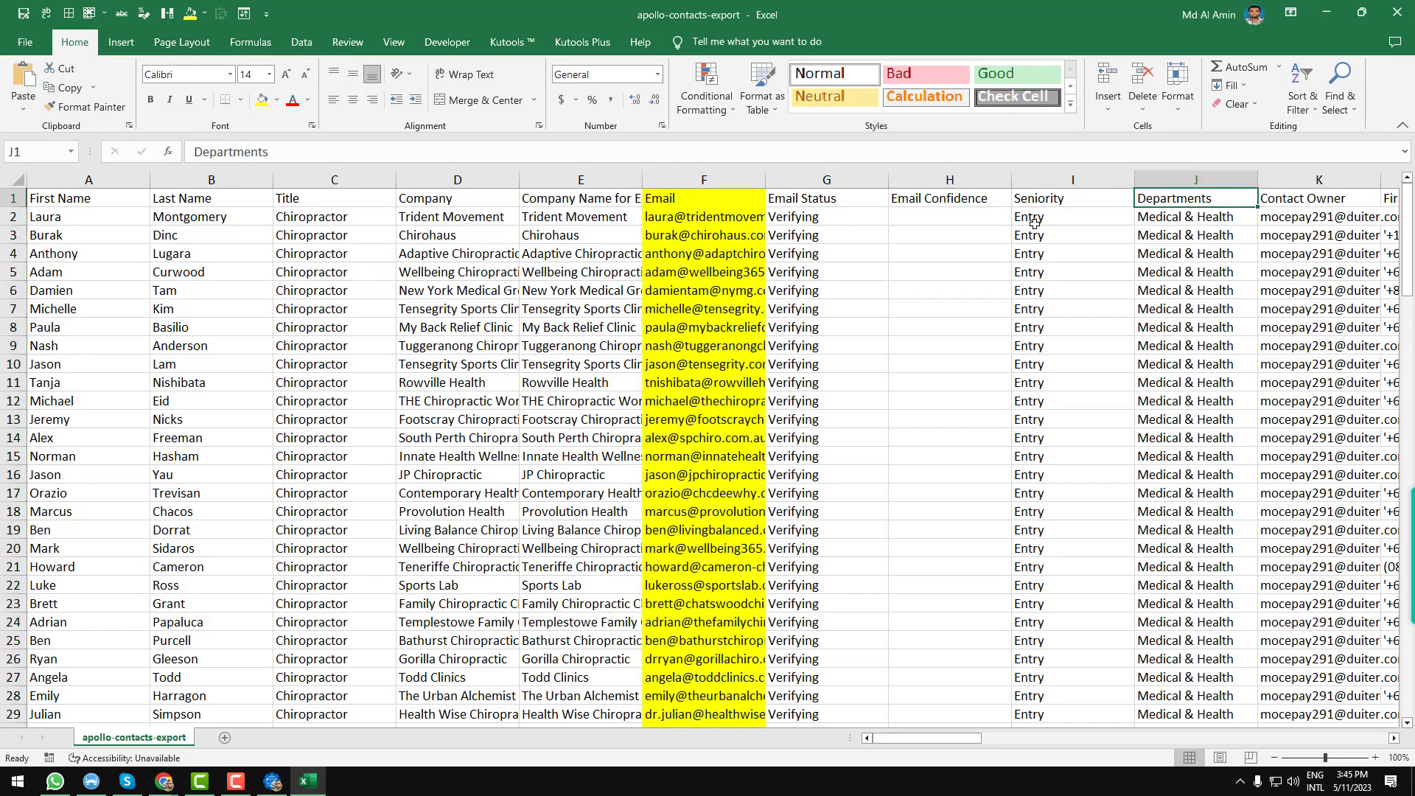
key(Right)
key(Right)
key(Right)
key(Right)
key(Right)
key(Right)
key(Right)
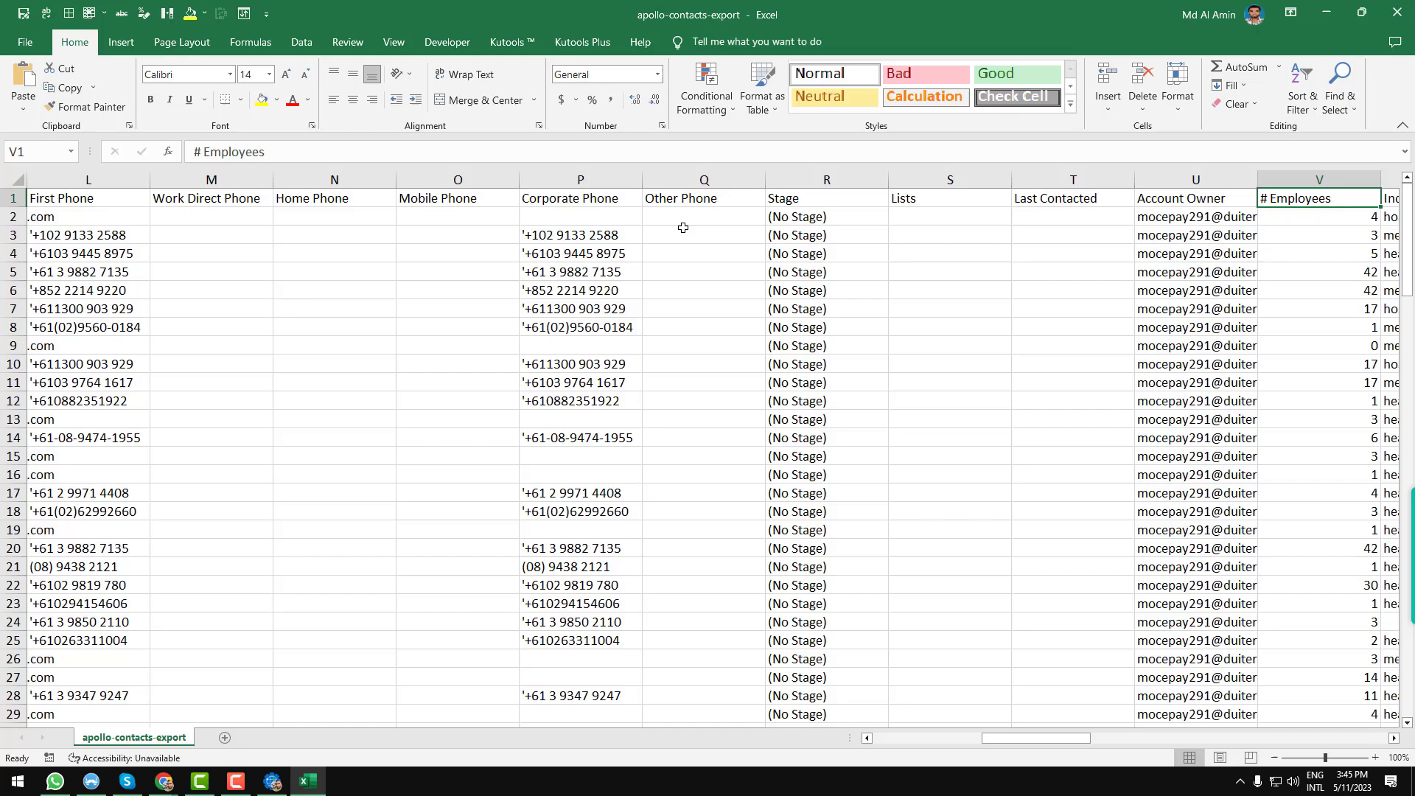
key(Right)
key(Right)
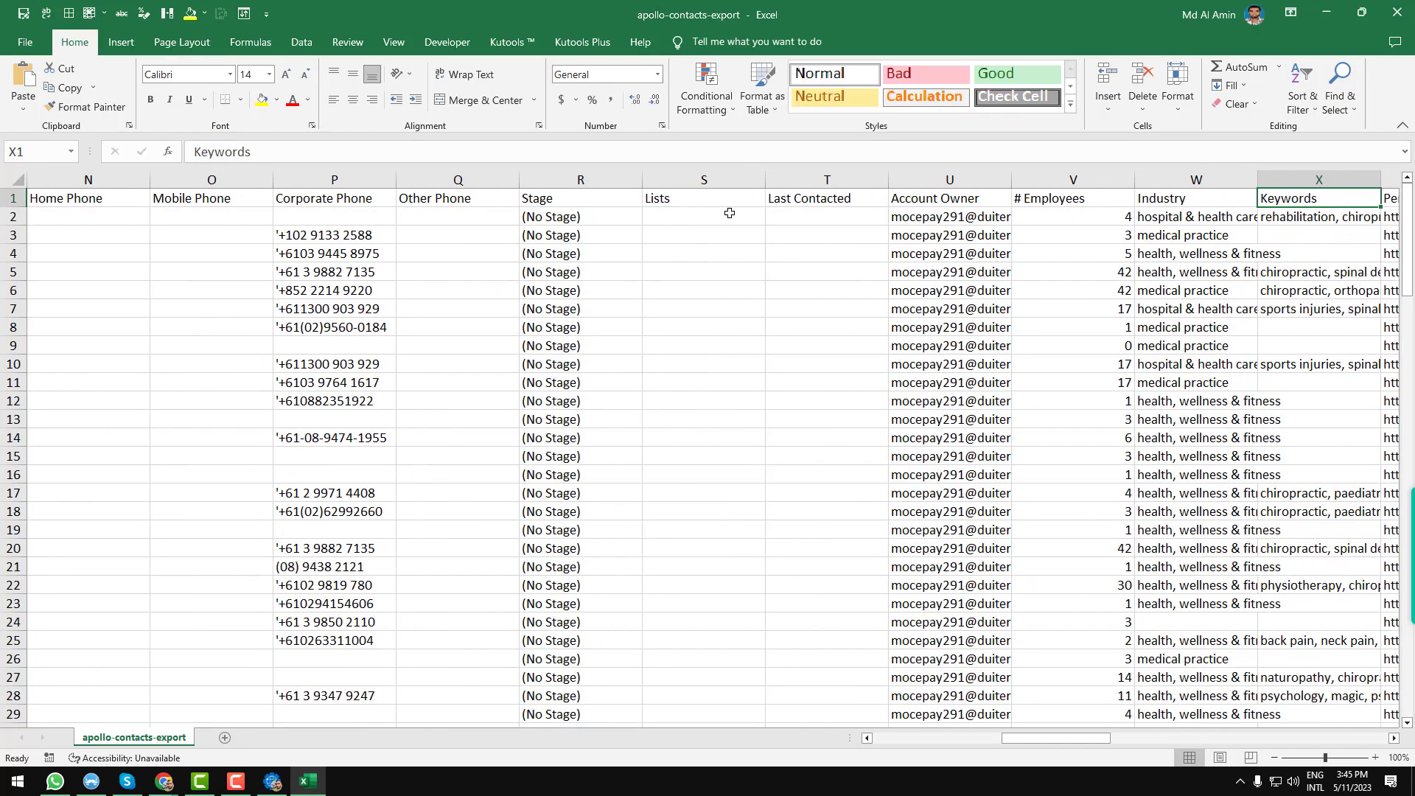
key(Right)
key(Right)
key(Right)
key(Right)
key(Right)
key(Right)
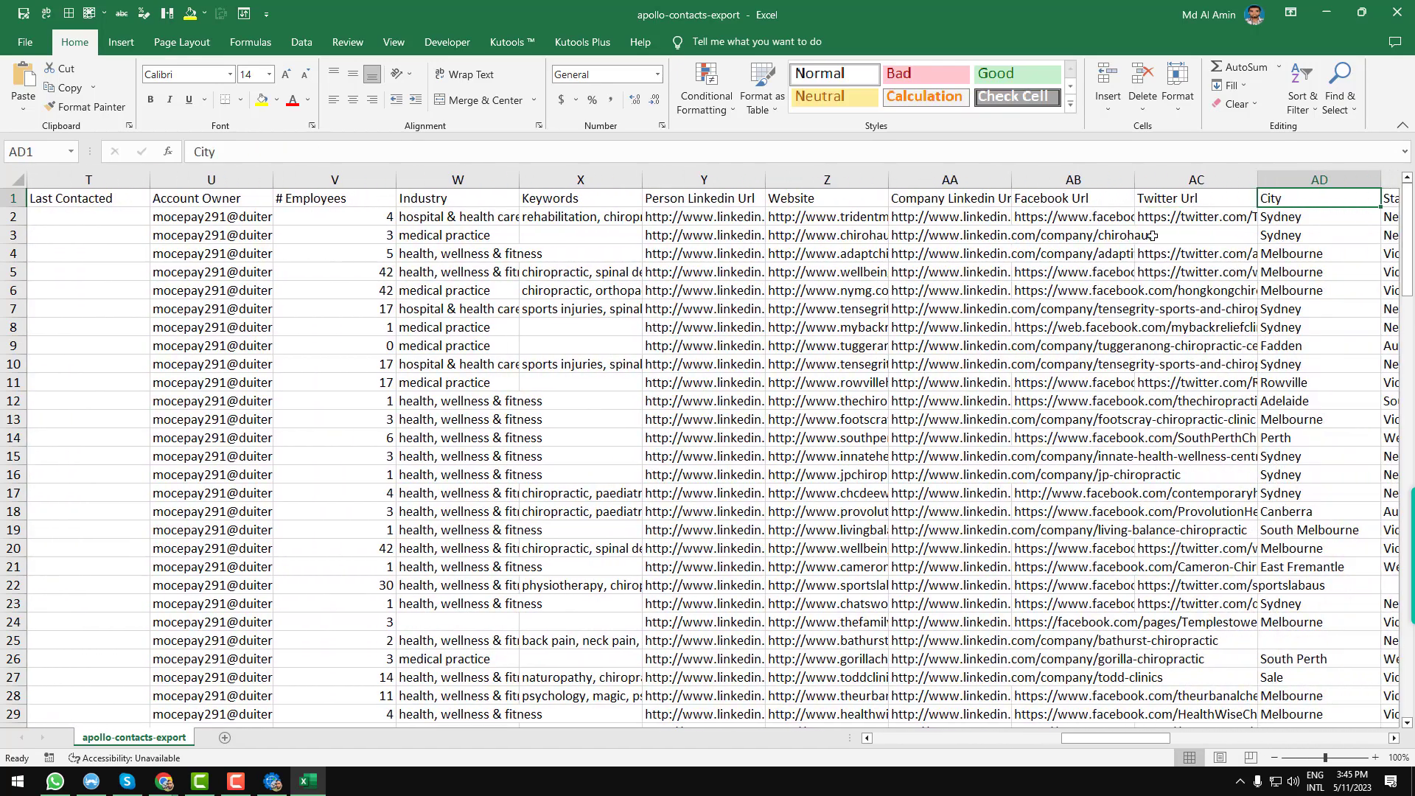
key(Right)
key(Right)
key(Right)
key(Right)
key(Right)
key(Right)
key(Right)
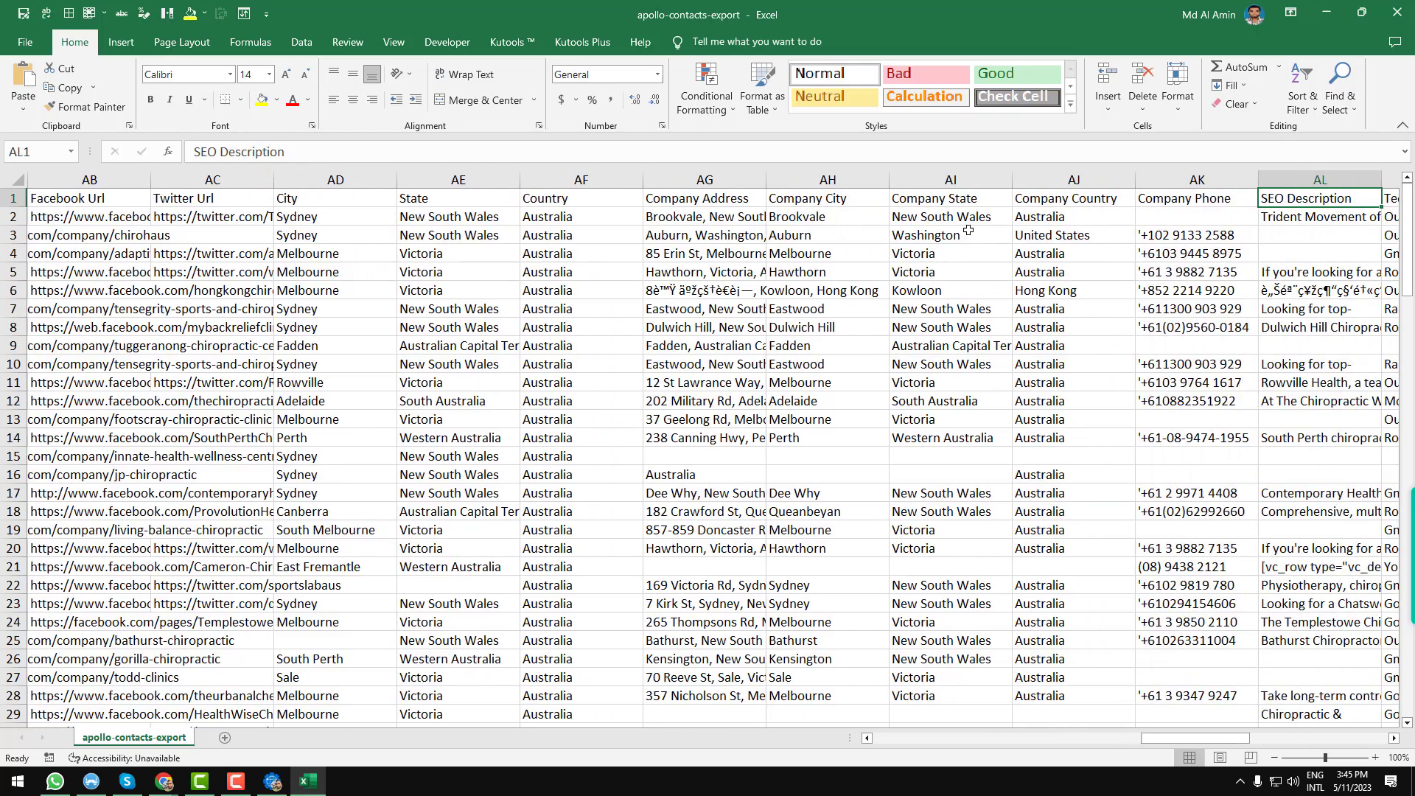
key(Right)
key(Right)
key(Right)
key(Right)
key(Right)
key(Right)
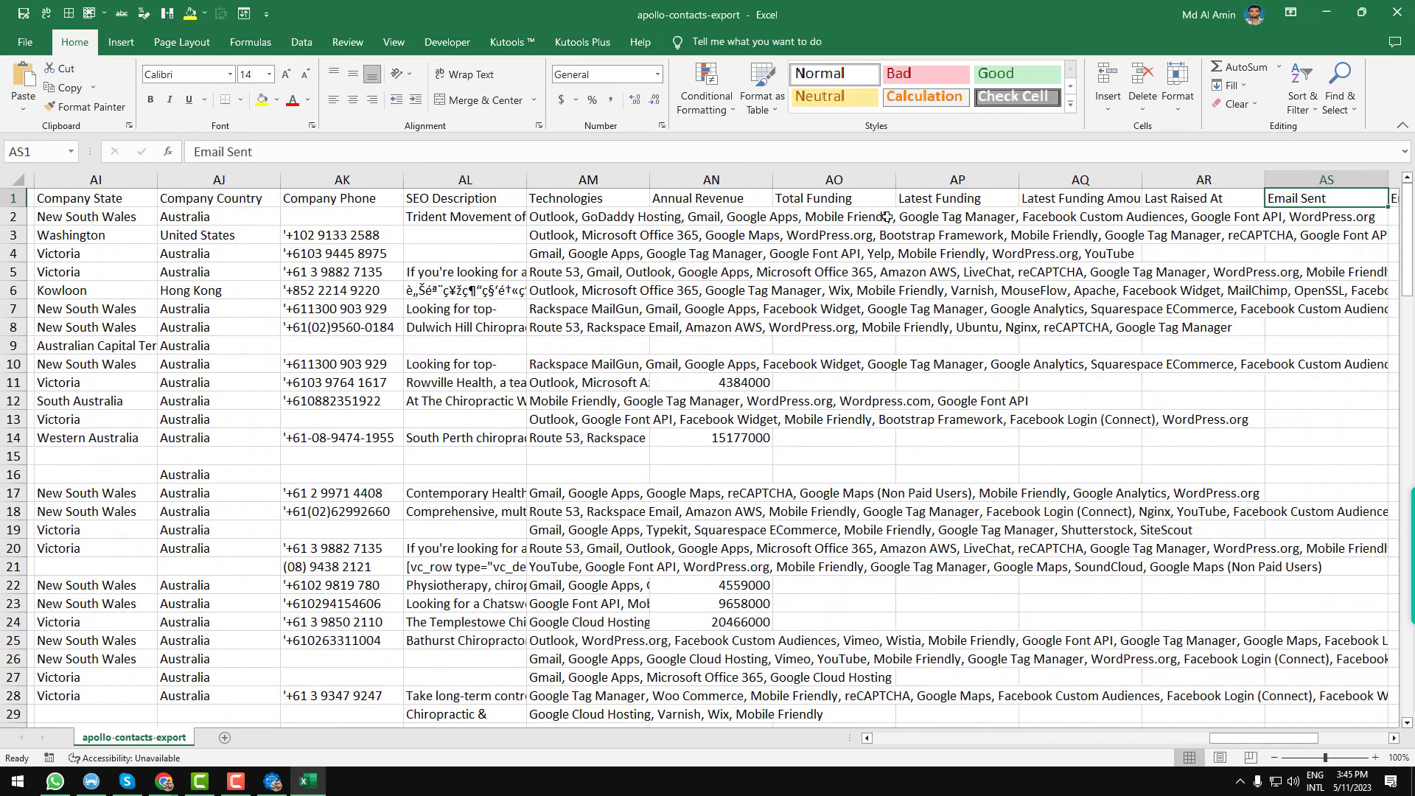
key(Right)
key(Right)
key(Right)
key(Right)
key(Right)
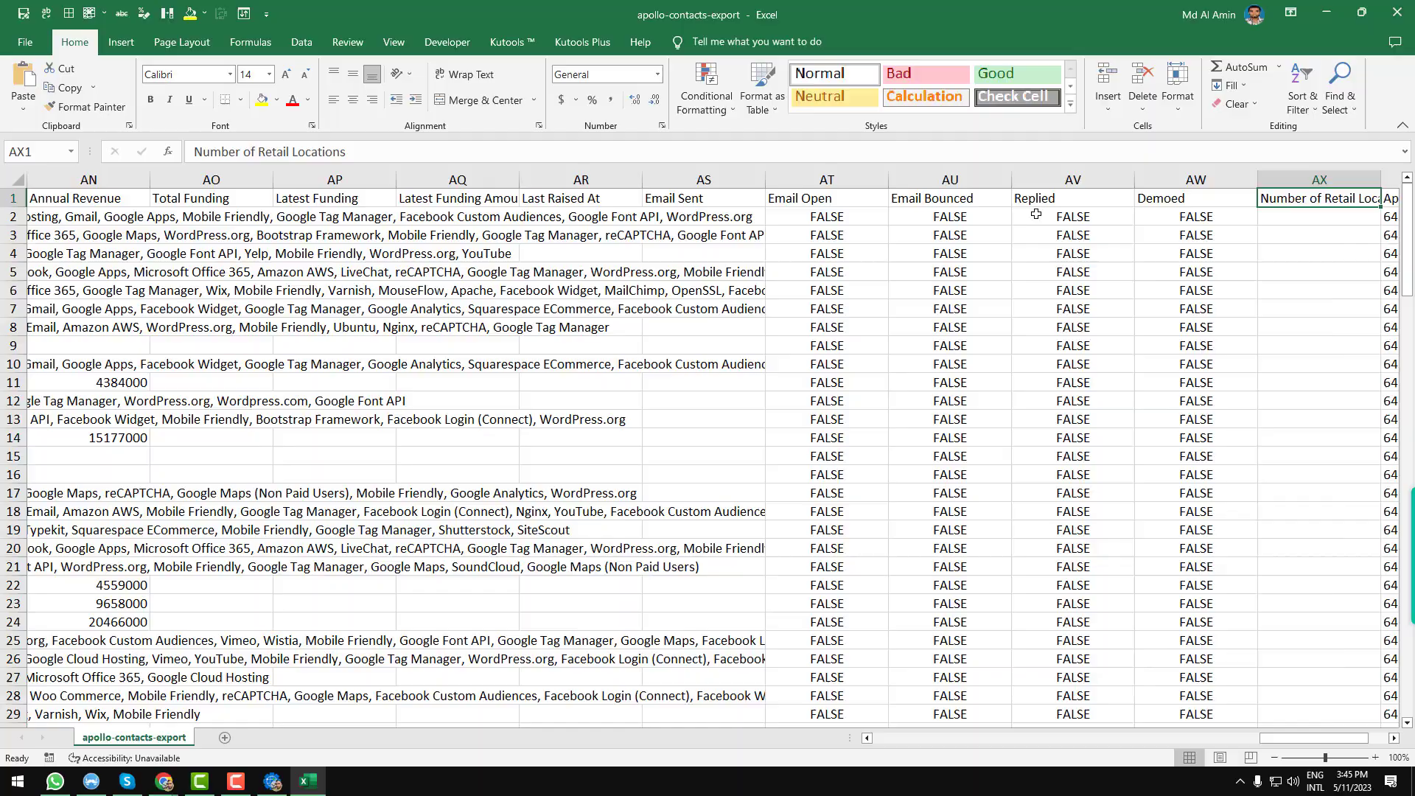
key(Right)
key(Right)
key(Right)
key(Right)
key(Left)
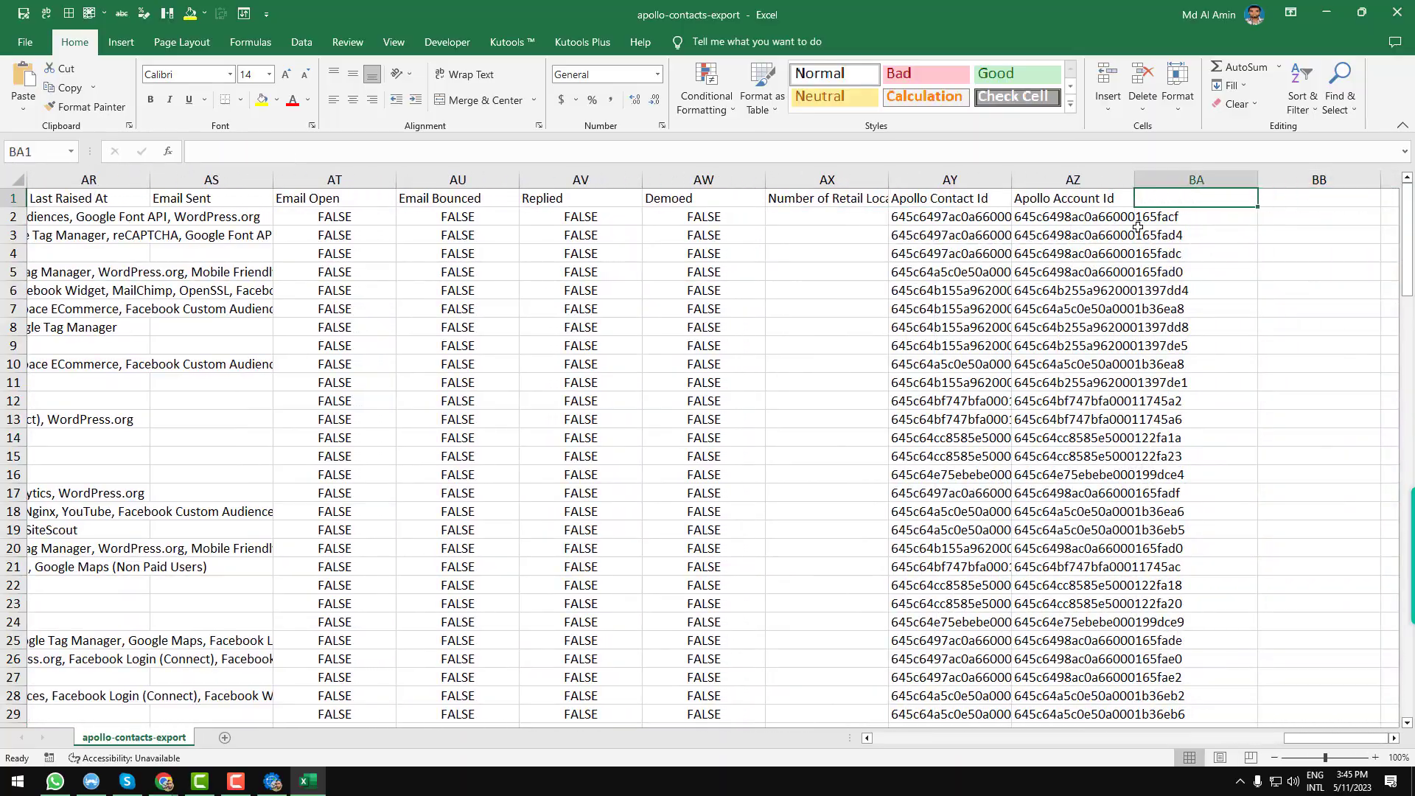
key(Left)
key(Left)
key(Left)
key(Left)
key(Left)
key(Left)
key(Left)
key(Left)
key(Left)
key(Left)
key(Left)
key(Left)
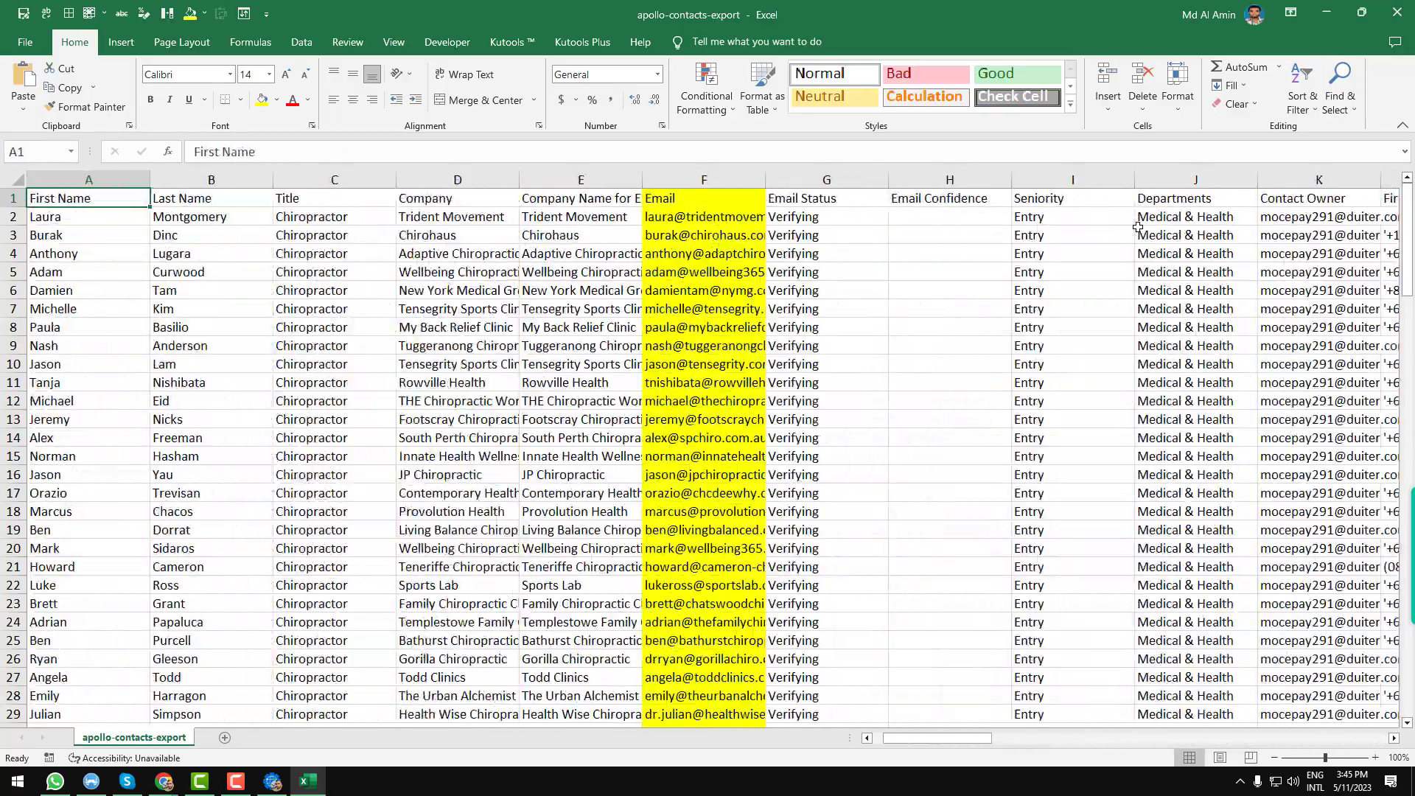
click(197, 237)
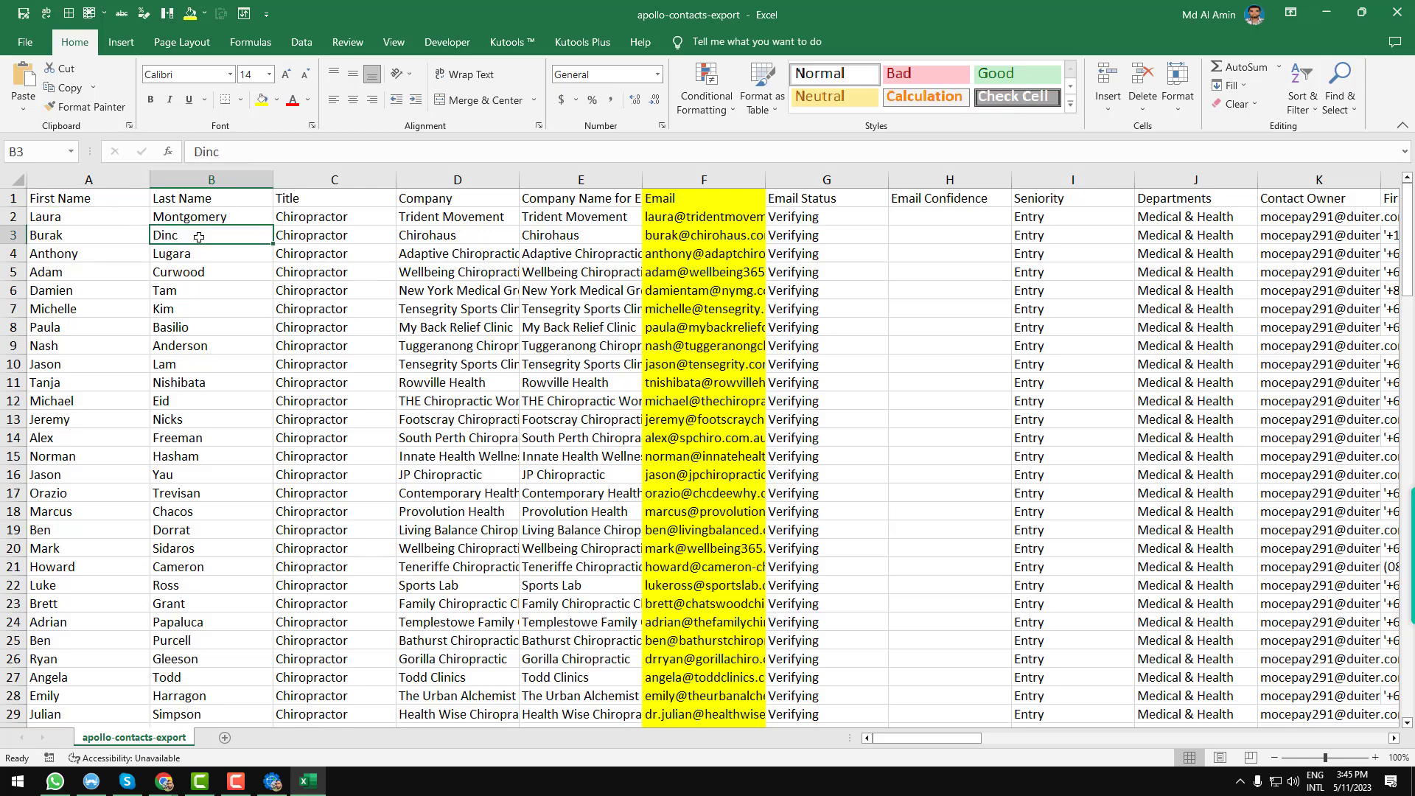
Minimize Excel and bring up the Amin Services YouTube channel's Videos page.
click(1327, 13)
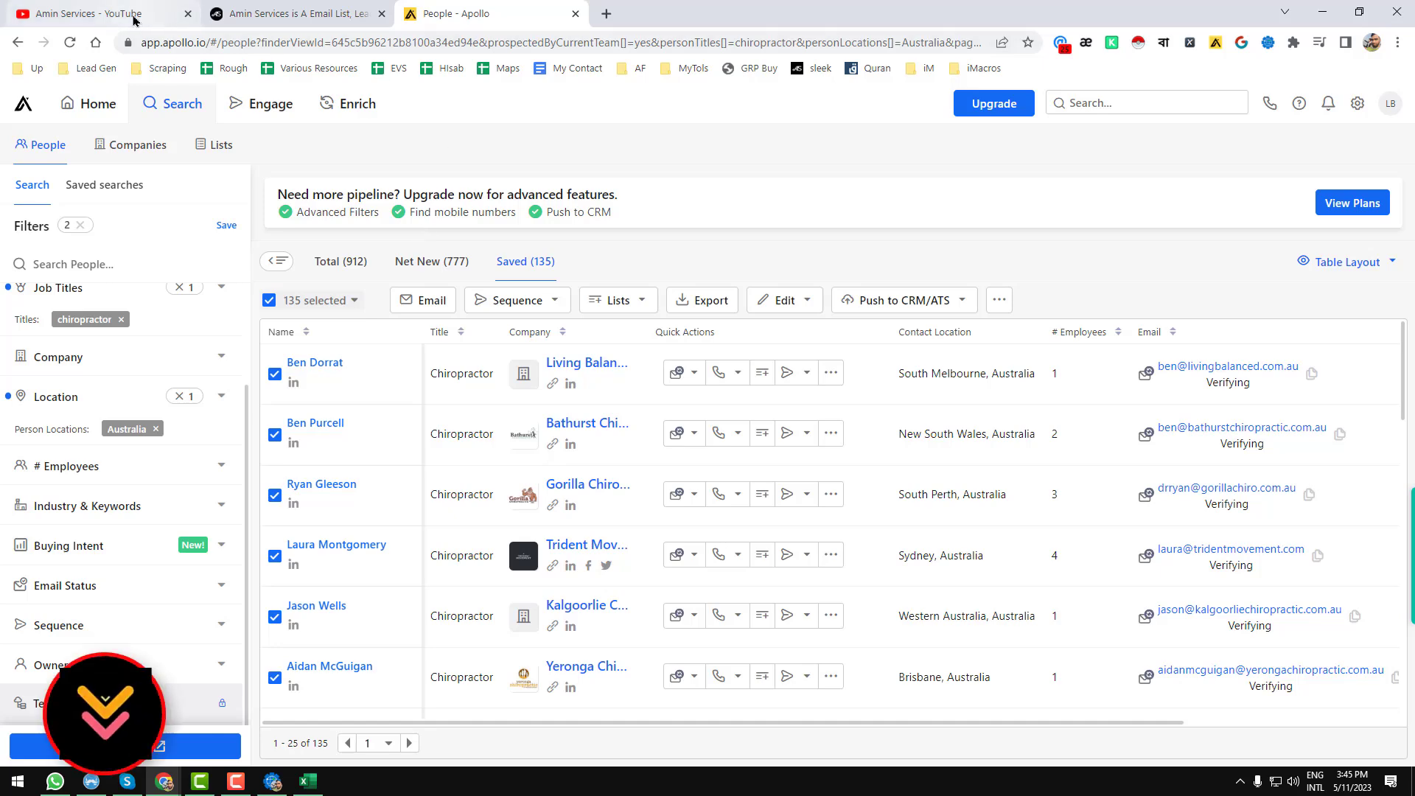
click(110, 13)
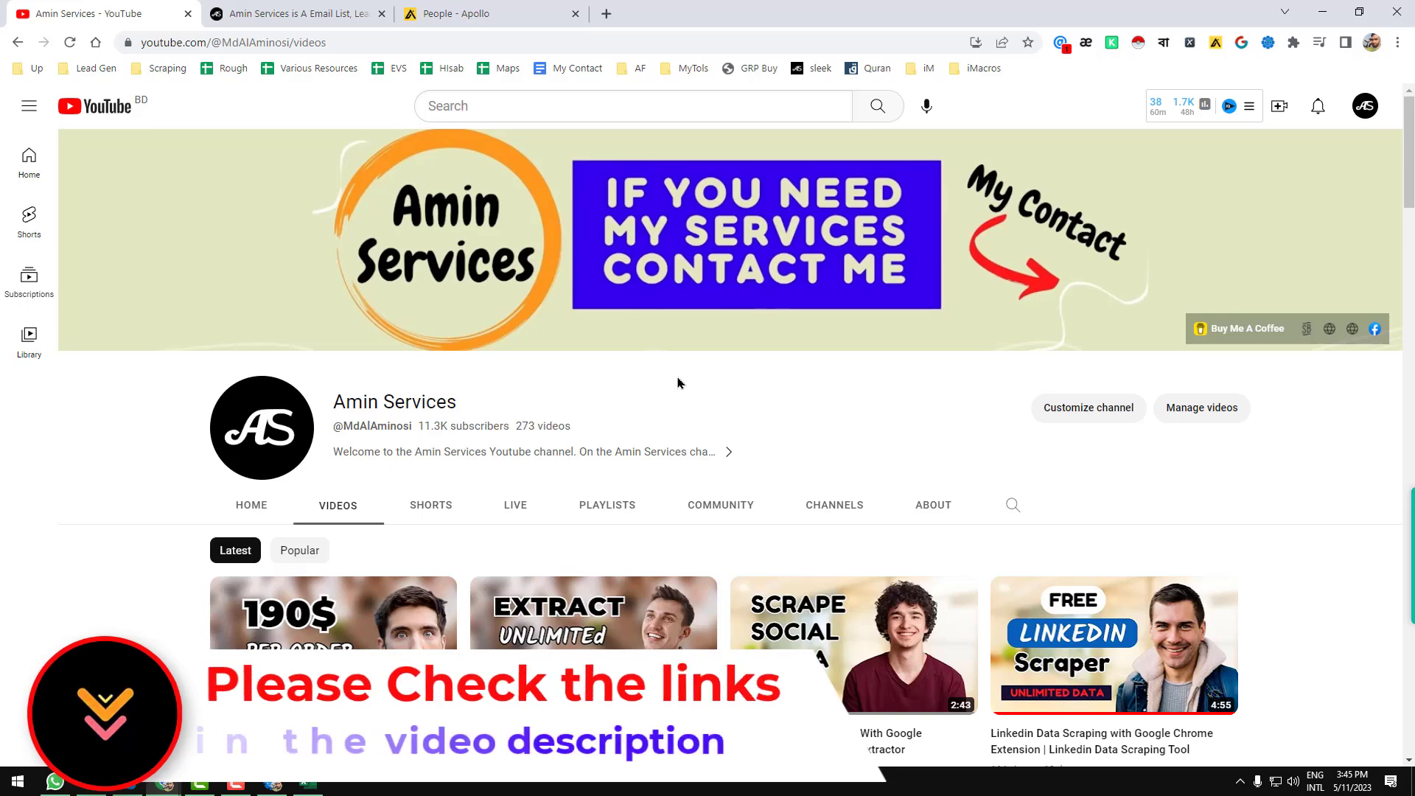